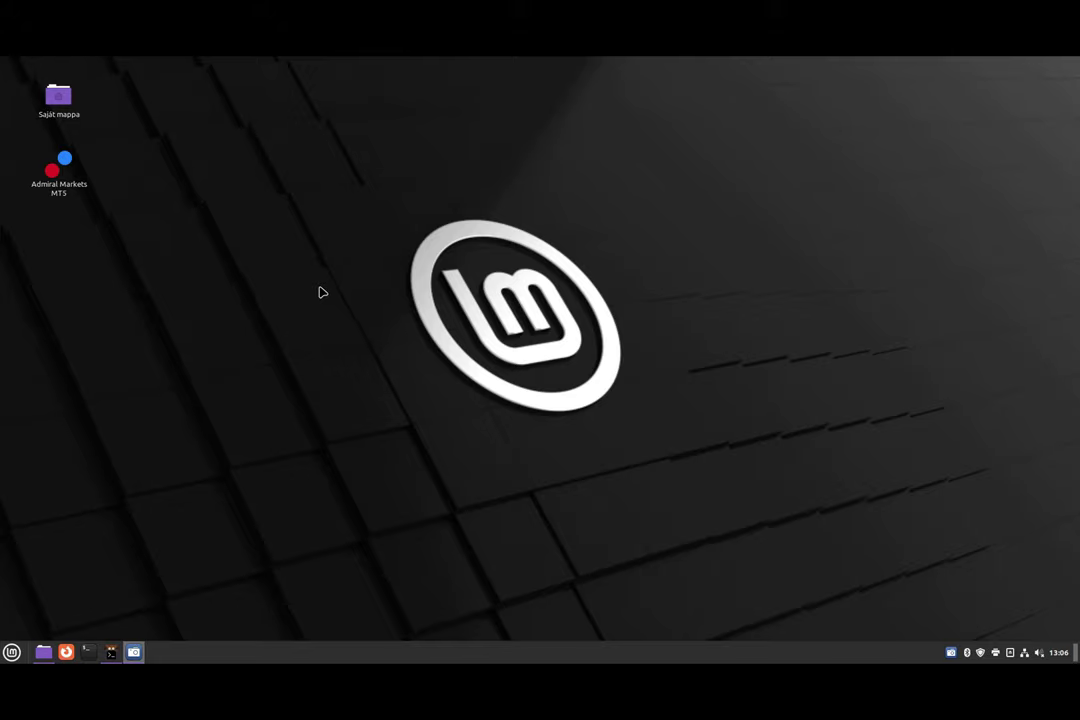
Search the installed applications for lemezek and open the Lemezek disk utility.
click(11, 651)
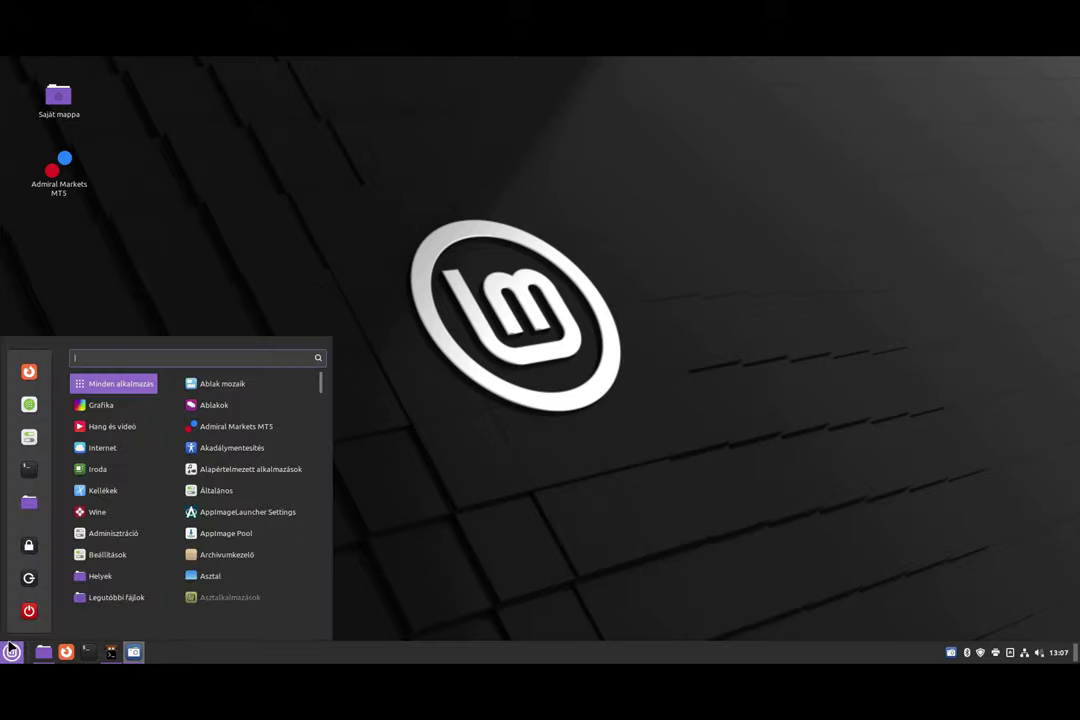
text(len)
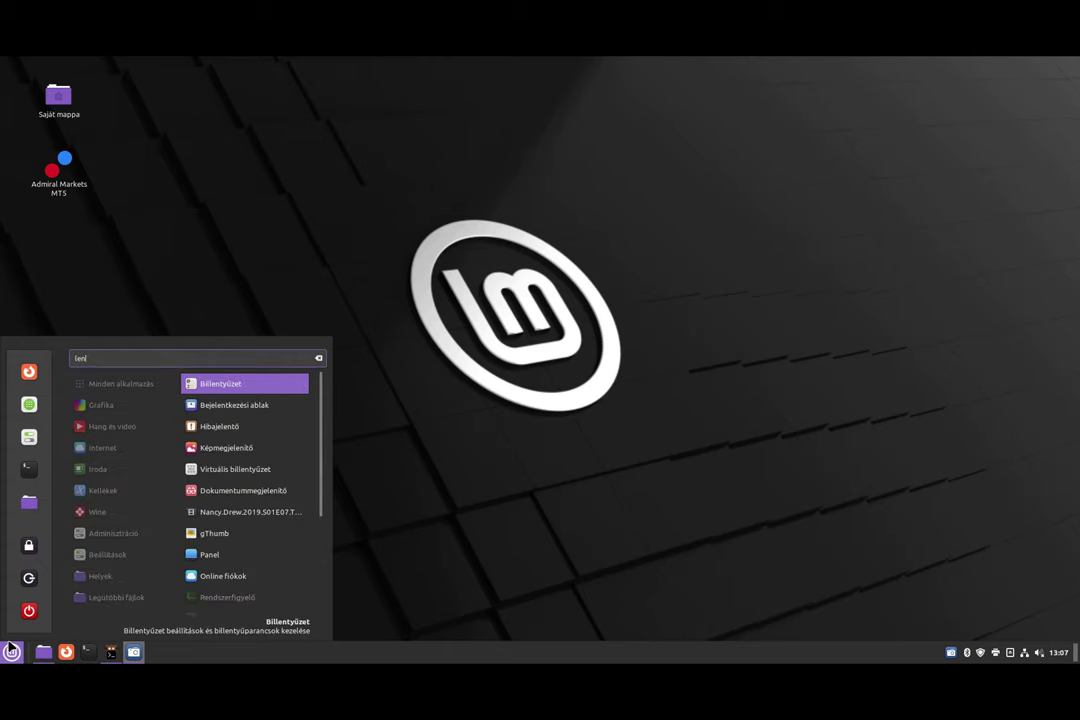
text(ezek)
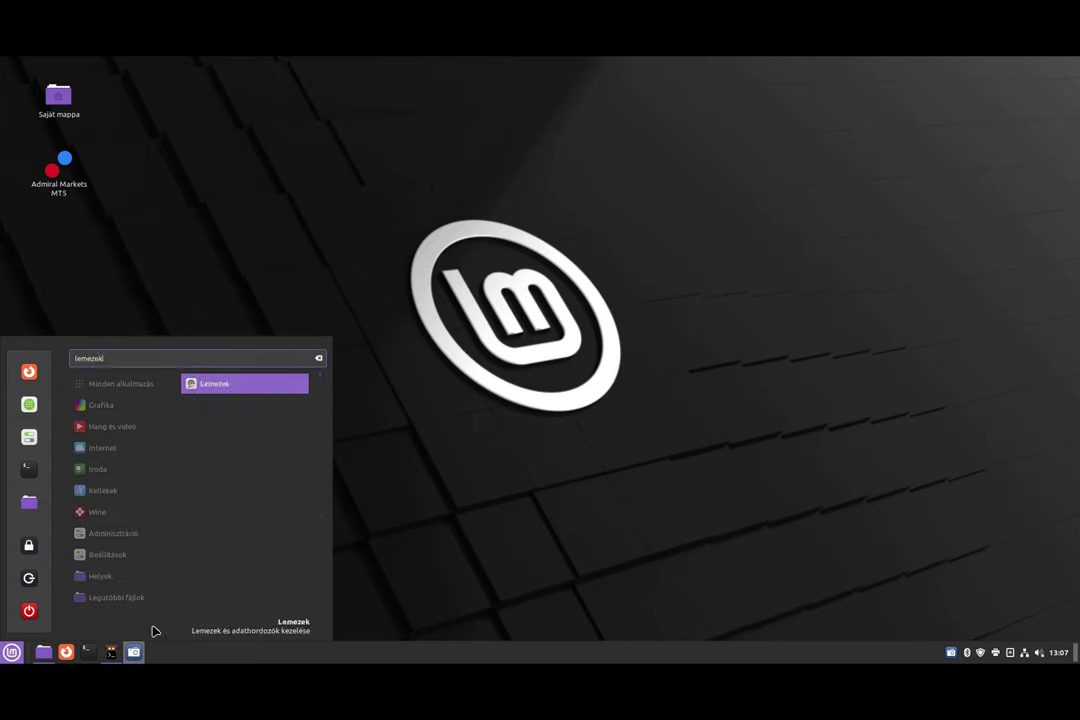
key(Return)
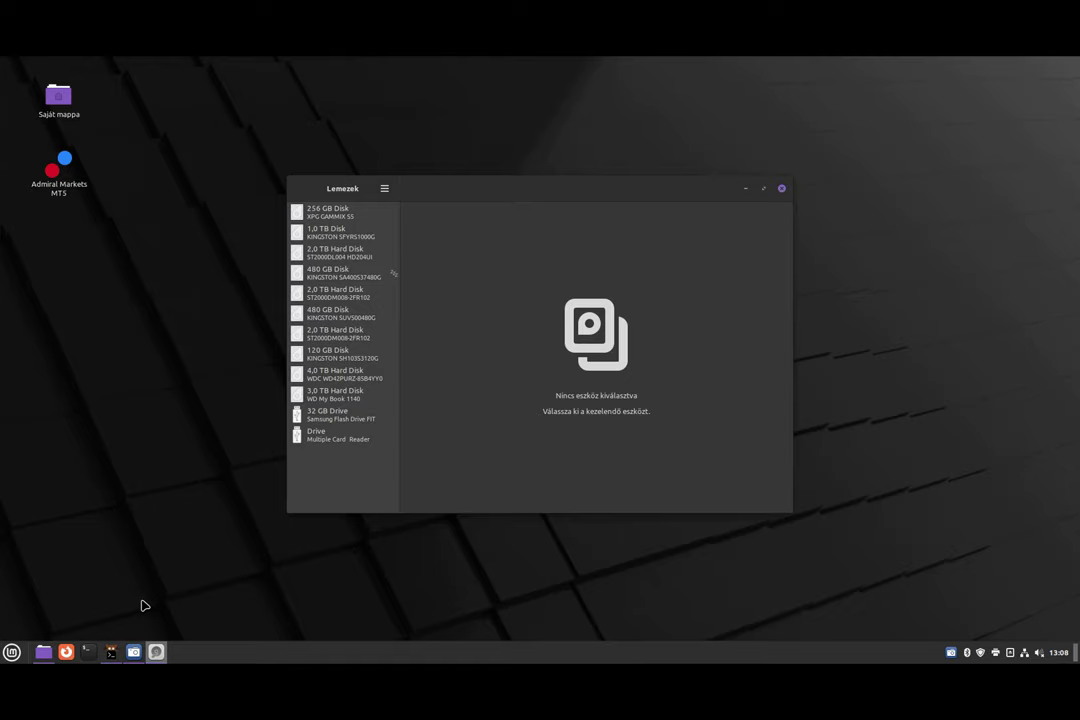
Open the file manager, view the contents of the Hanganyag drive, and return to the home folder.
double_click(55, 92)
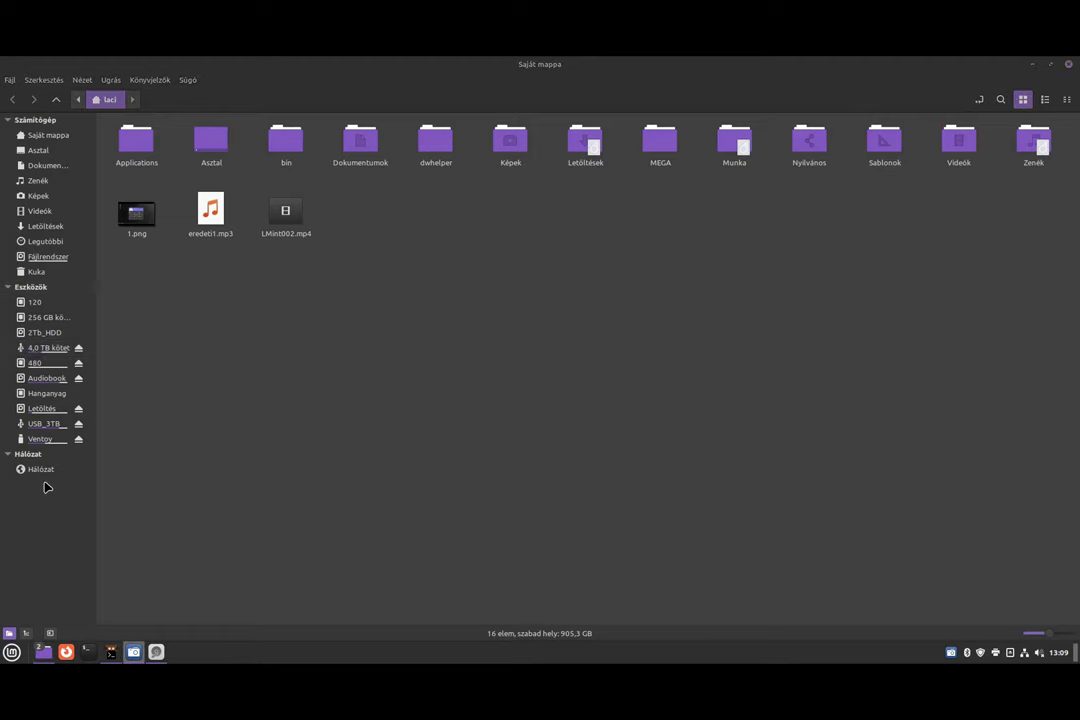
click(57, 400)
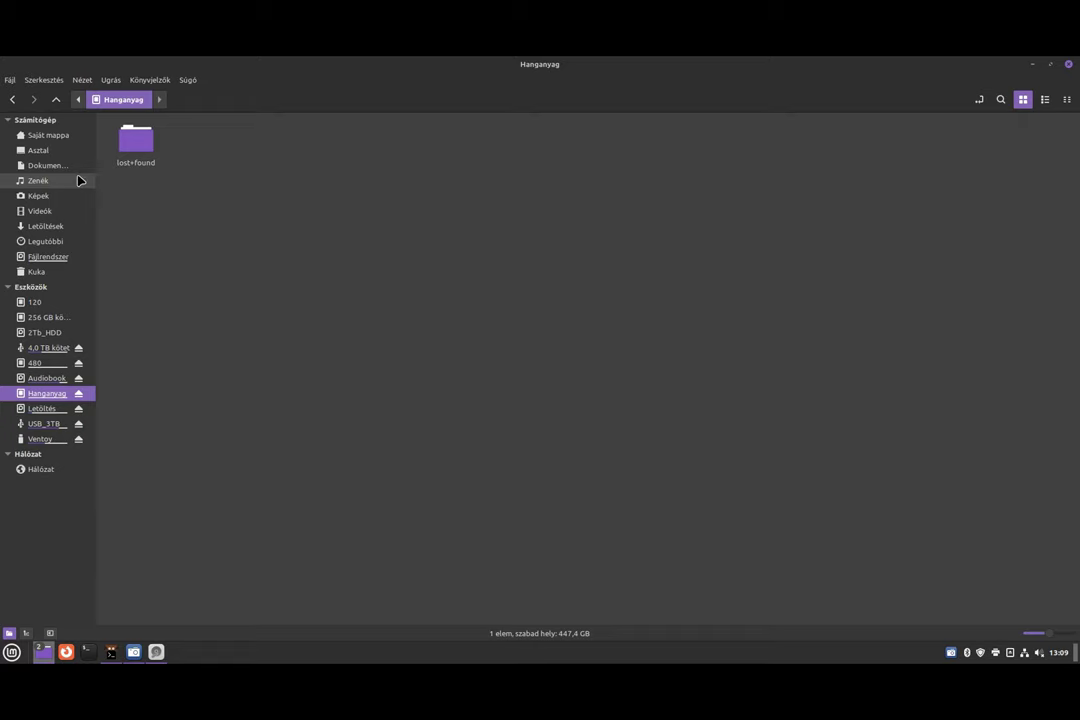
click(55, 135)
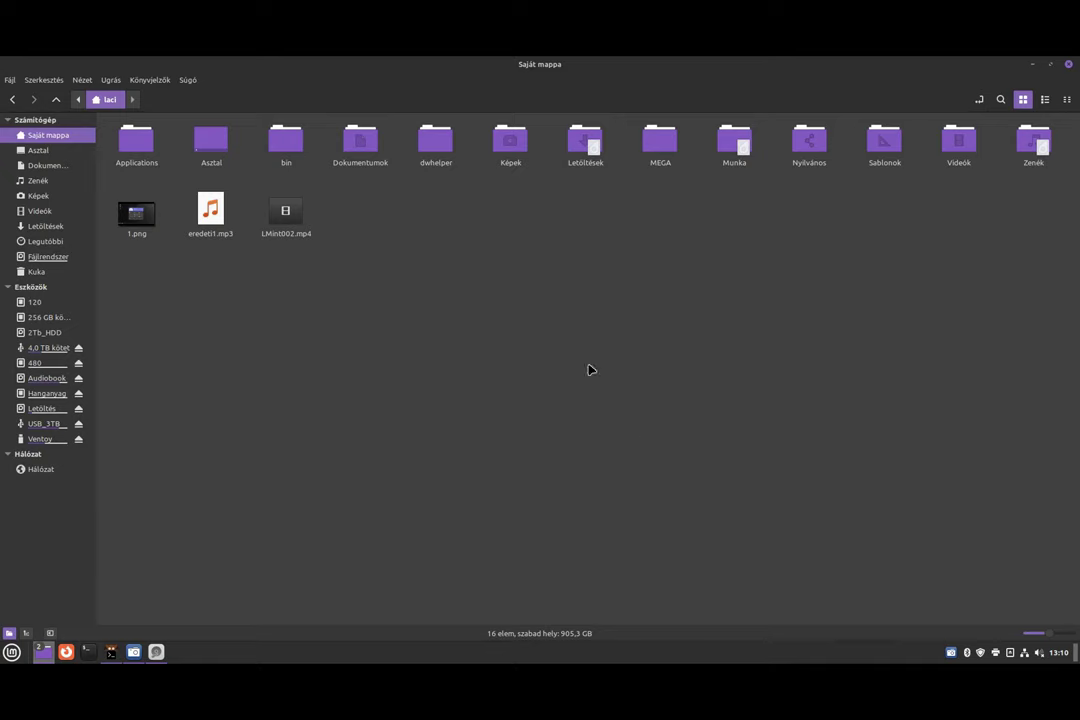
Create a new folder named 120 in the home folder.
right_click(489, 293)
click(512, 299)
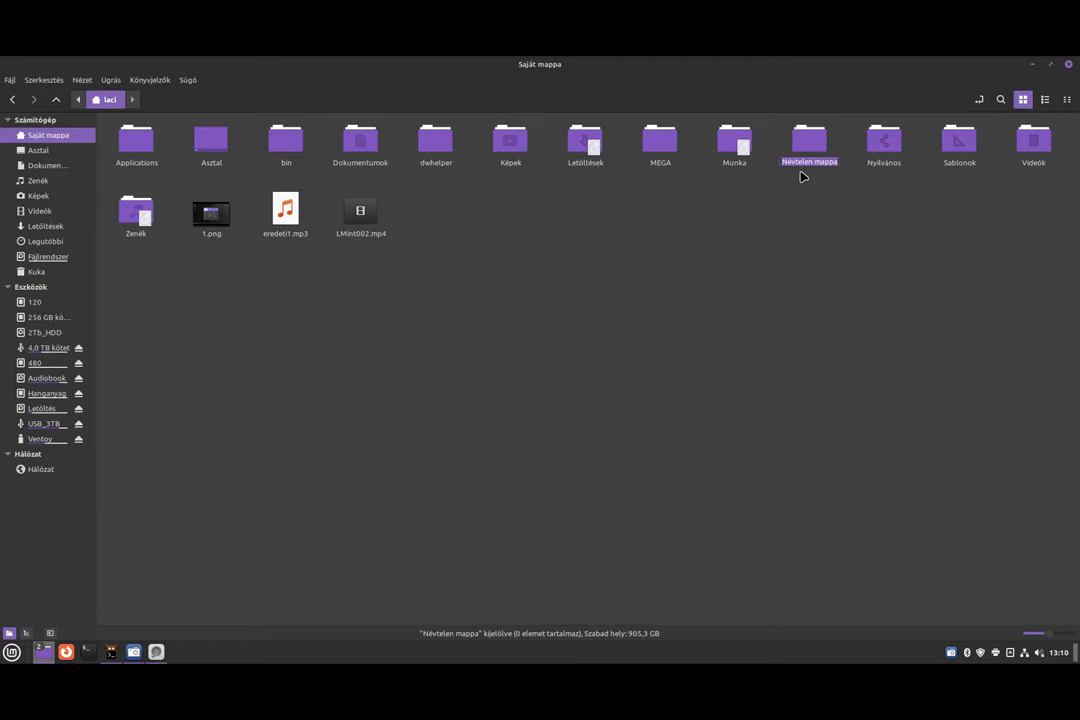
key(BackSpace)
text(120)
key(Return)
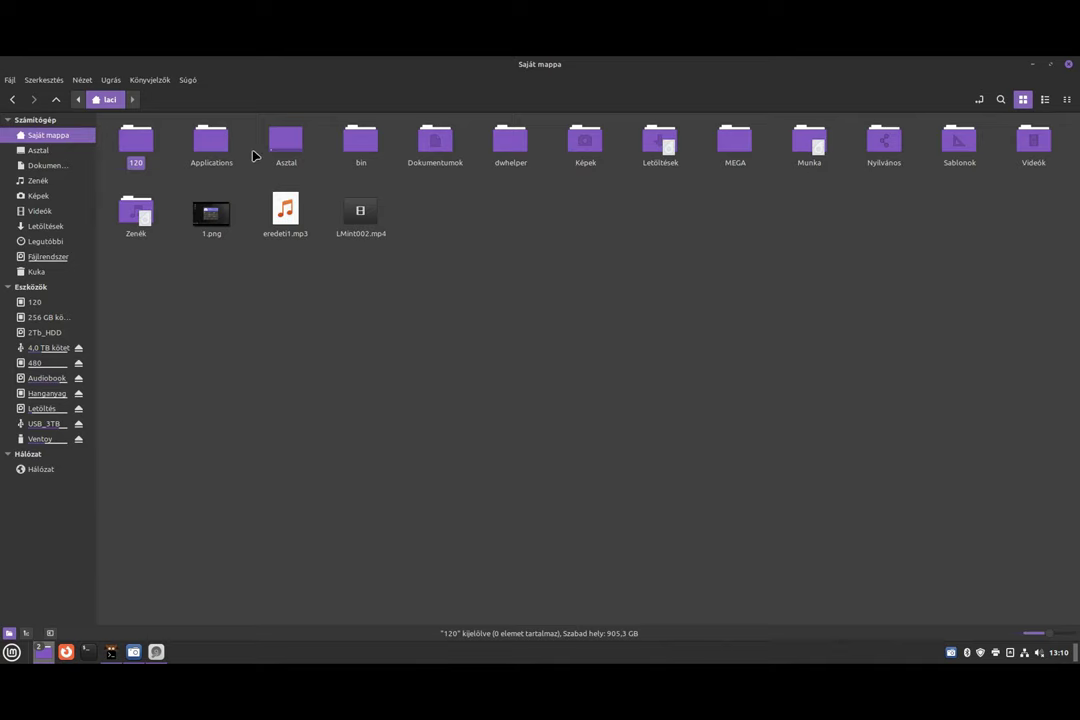
Look inside the 120 folder and the Munka folder, returning to the home folder.
double_click(130, 146)
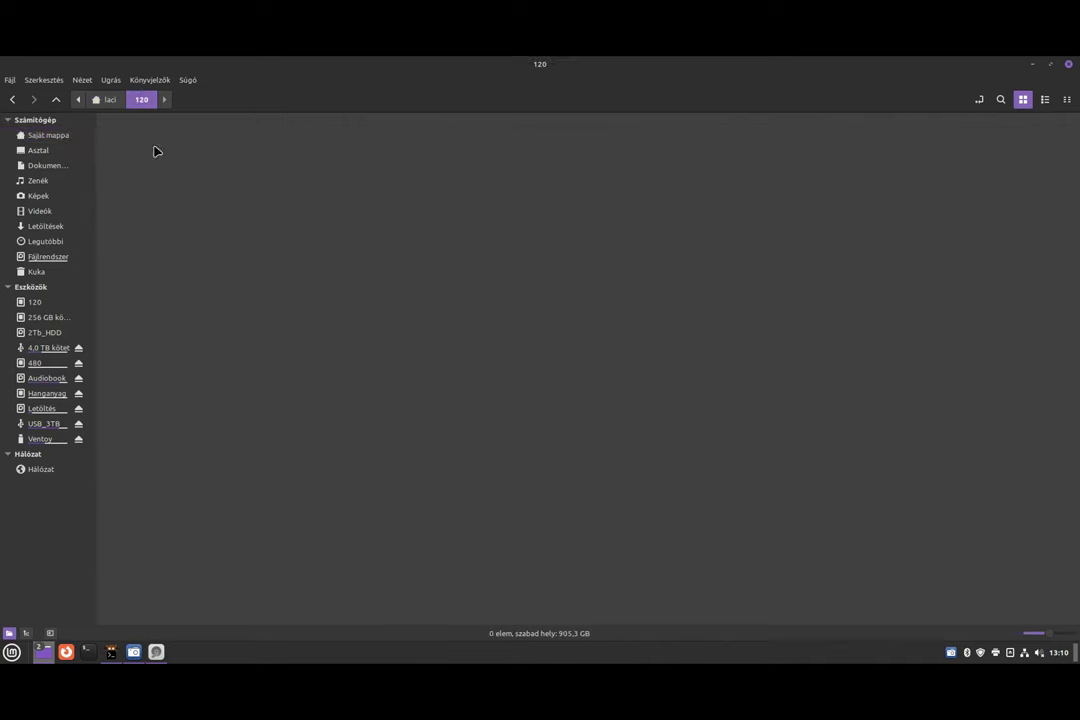
key(alt+Left)
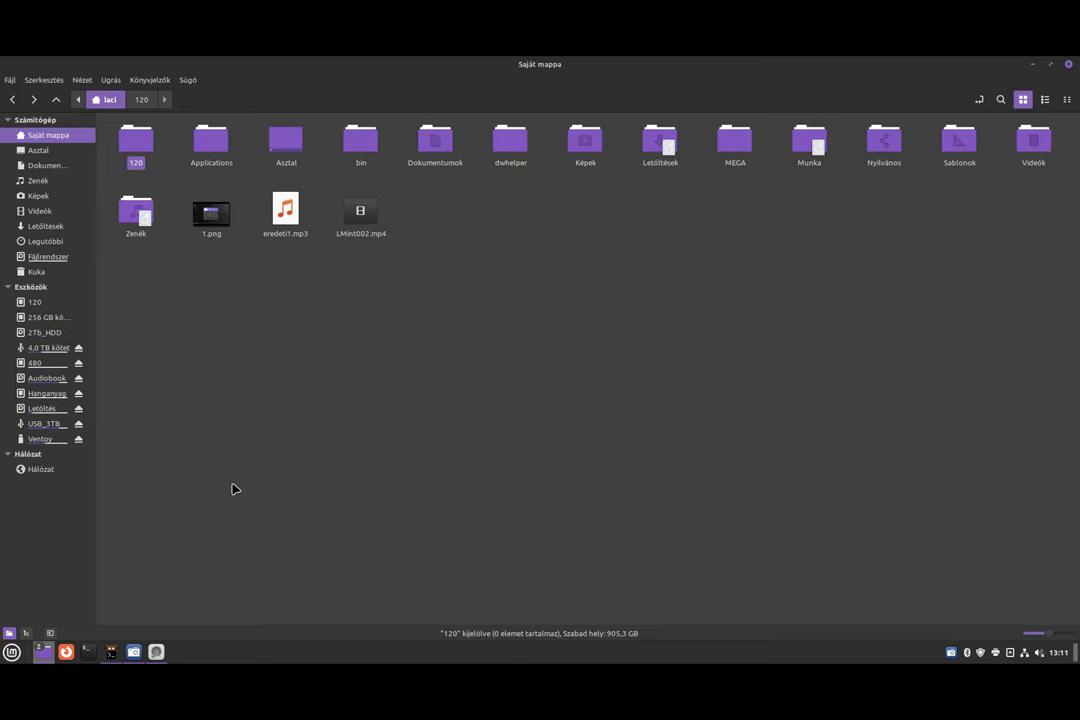
double_click(804, 146)
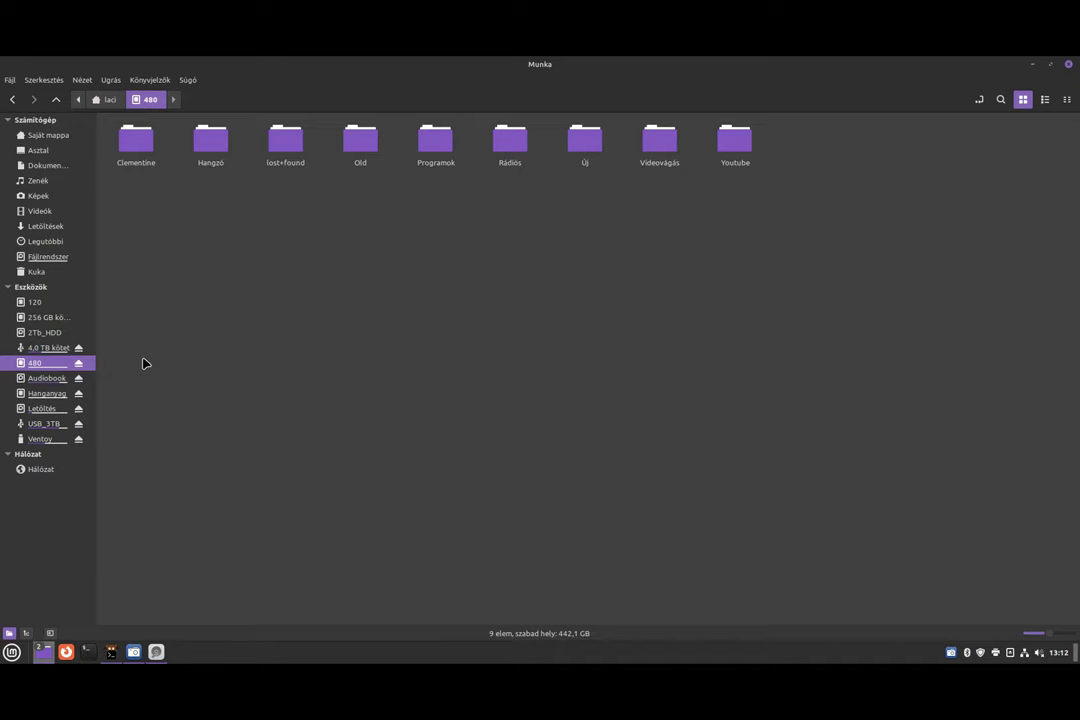
click(108, 100)
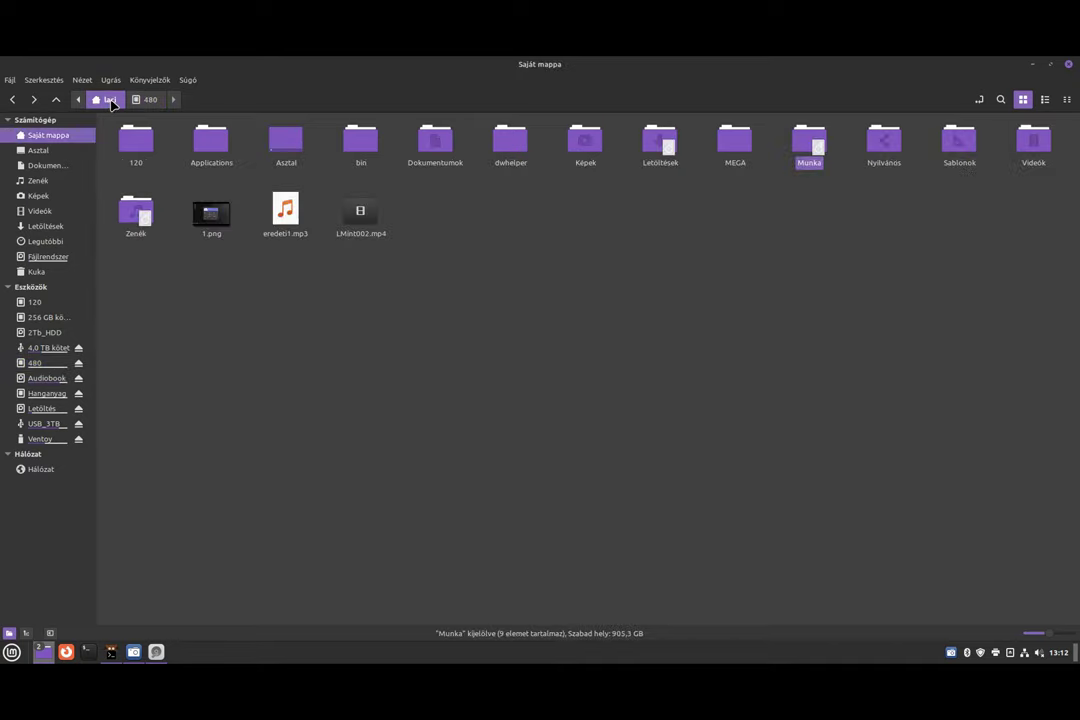
Display the home folder's full path, look inside the 120 folder once more, and close the file manager window.
key(ctrl+l)
click(186, 163)
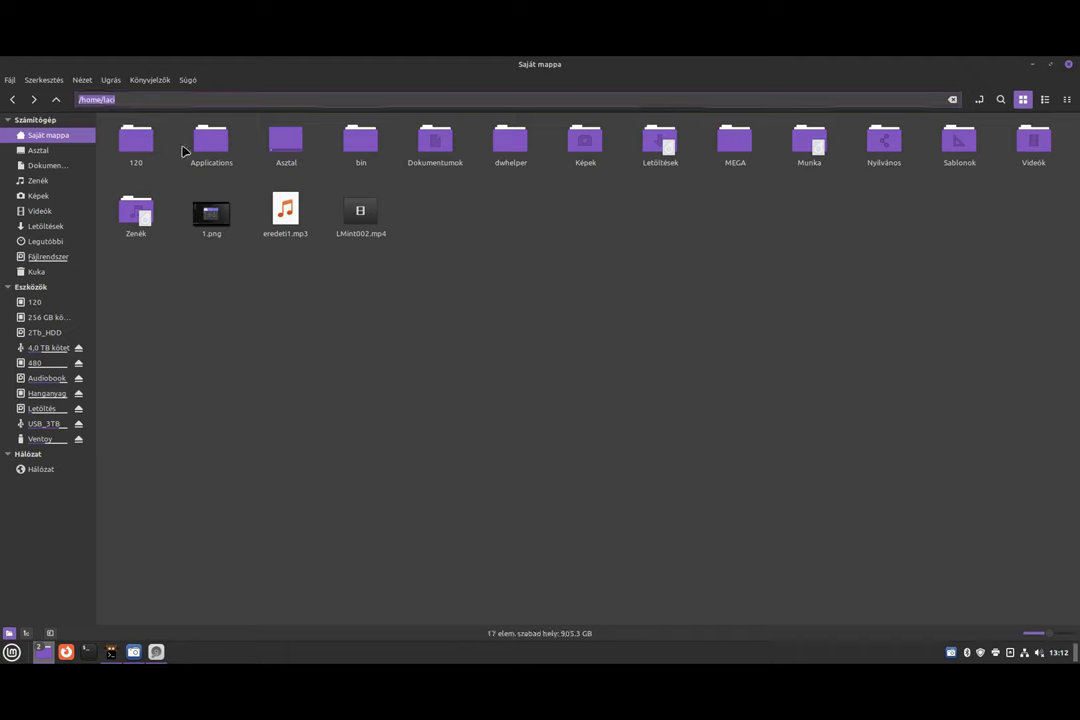
double_click(137, 141)
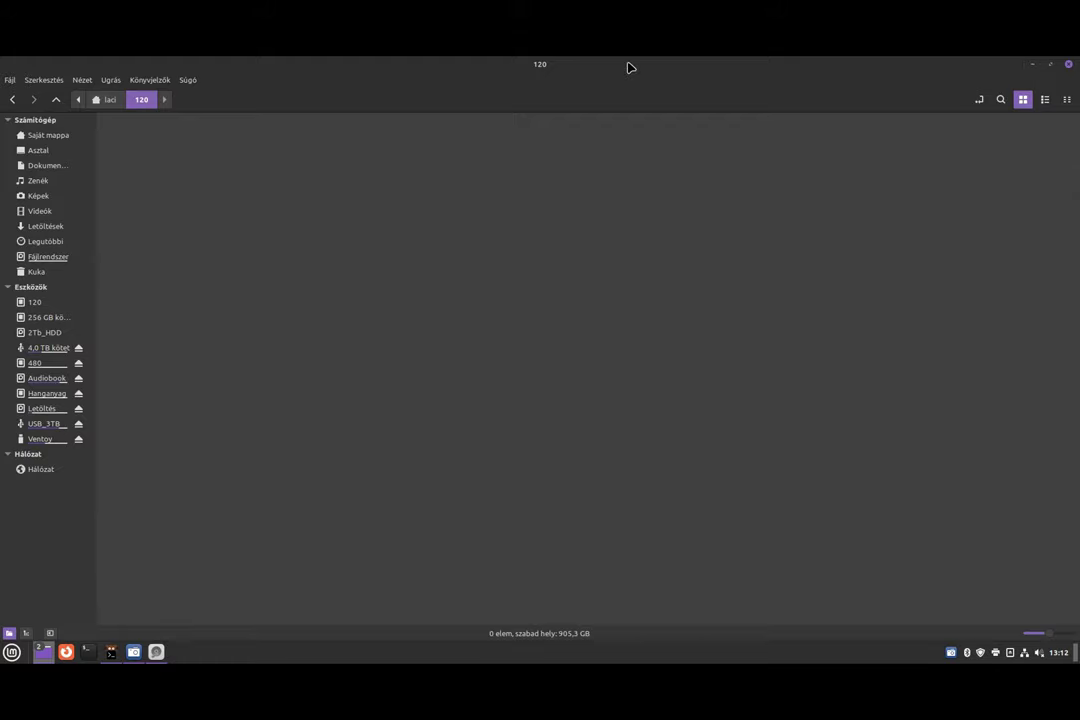
key(ctrl+w)
Mount the Ext4 partition of the 120 GB KINGSTON disk in Lemezek and view its files at the mount point.
drag(723, 220, 480, 134)
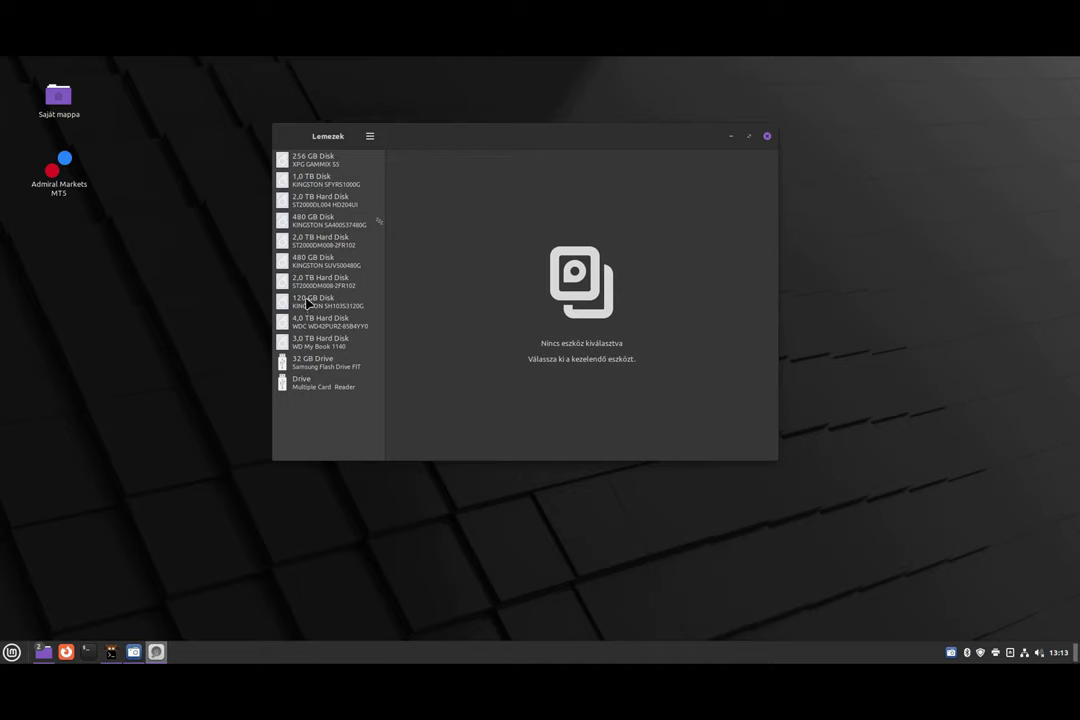
click(308, 303)
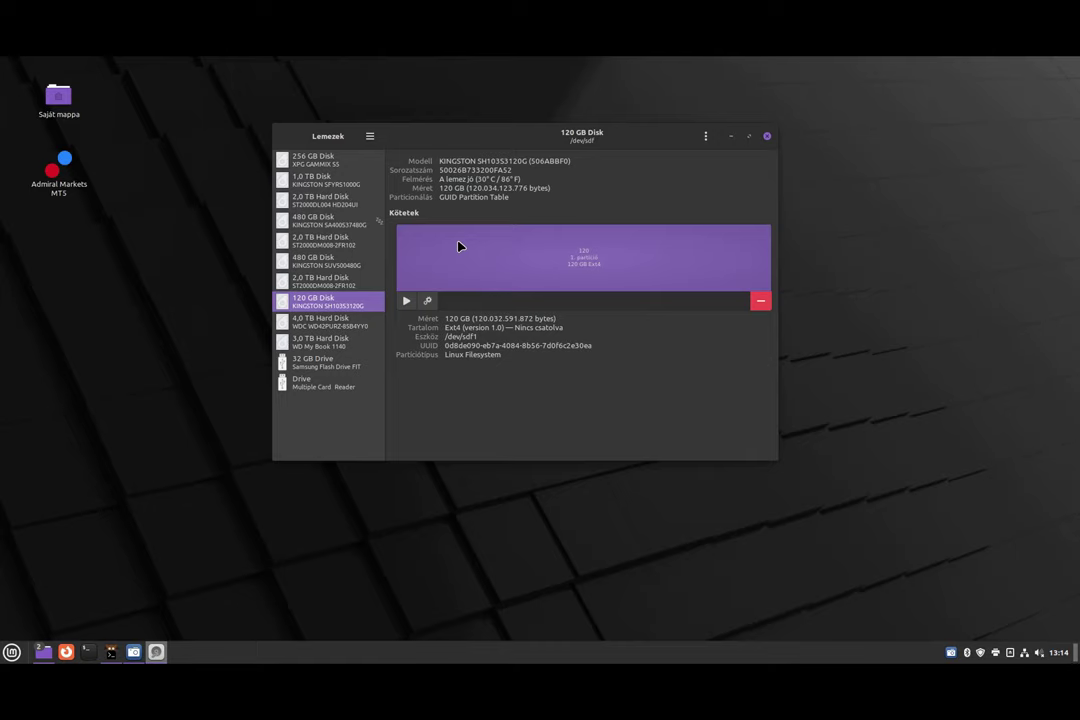
click(404, 301)
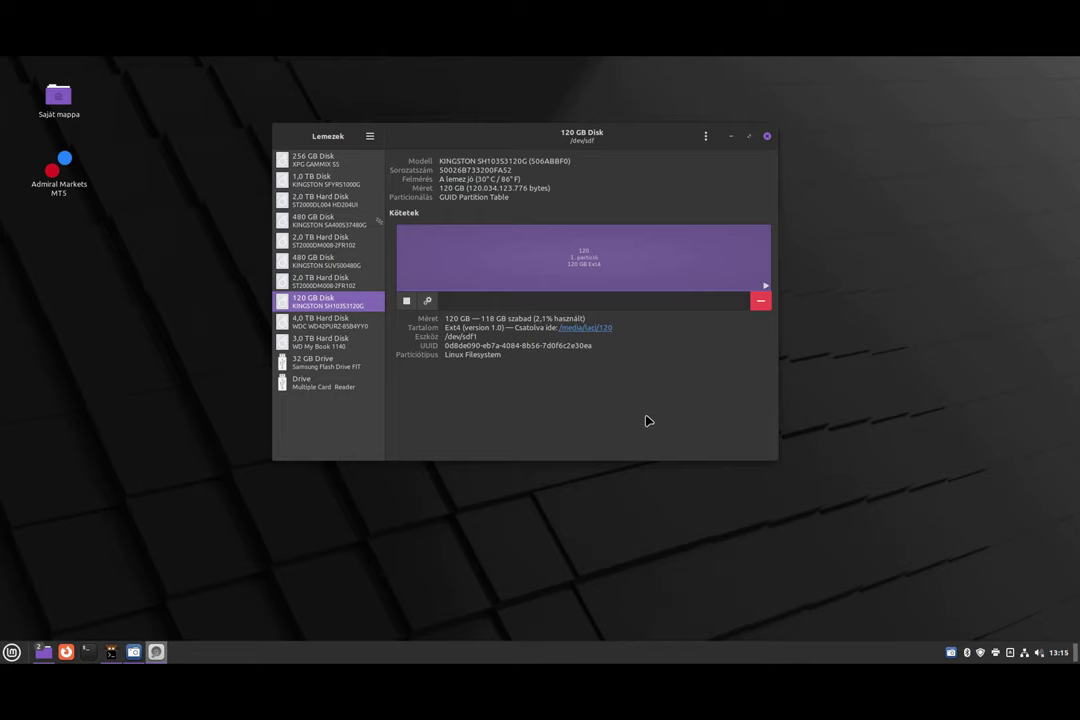
click(585, 328)
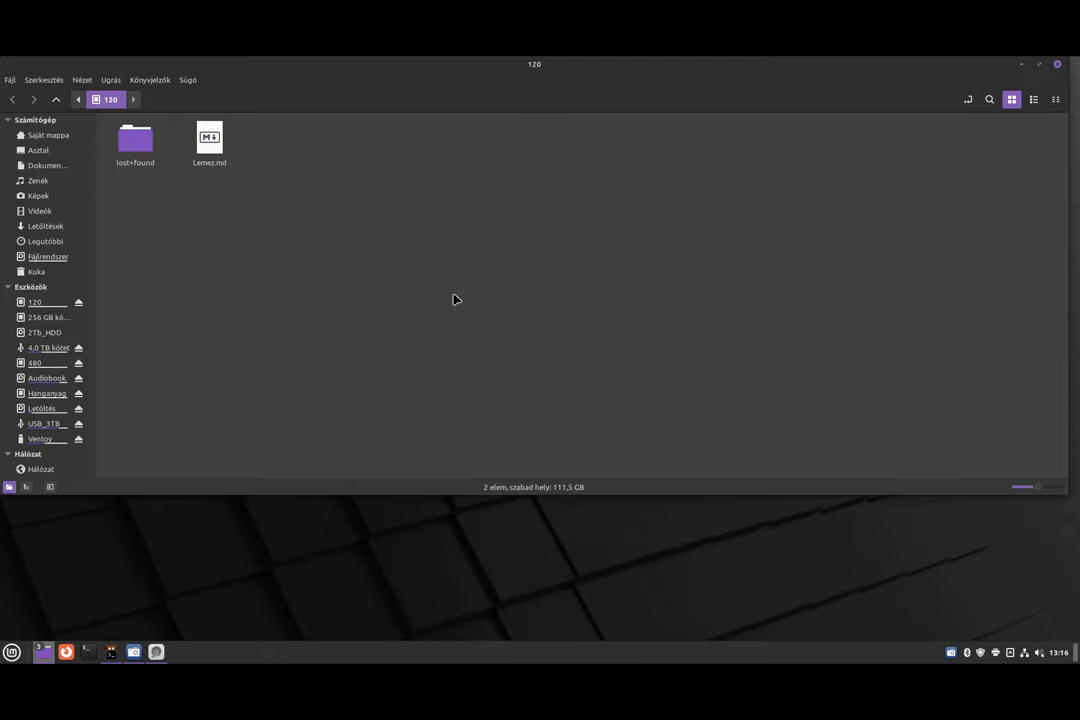
click(1060, 66)
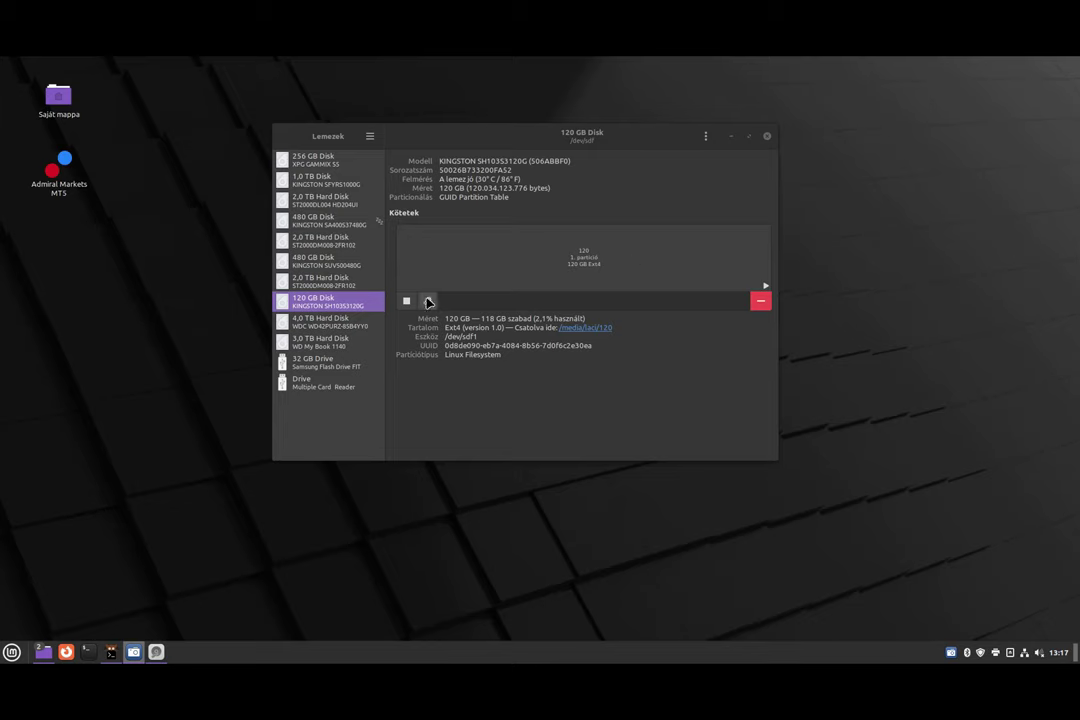
Unmount the 120 GB disk's partition and delete it, authenticating with the account password.
click(406, 302)
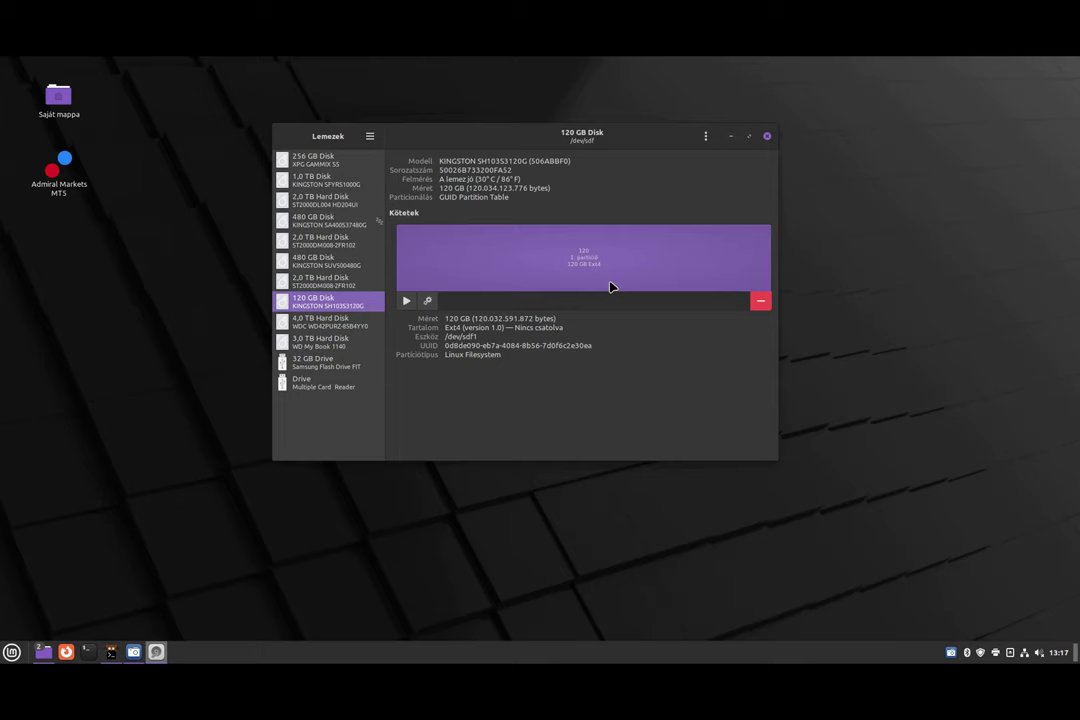
click(760, 302)
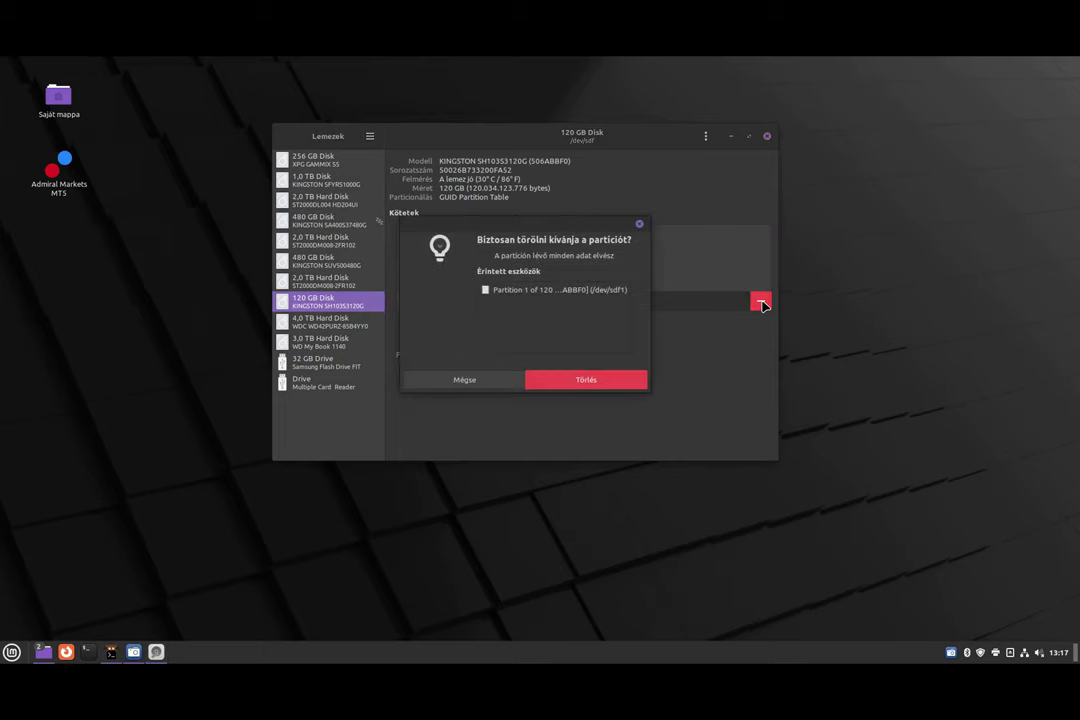
click(616, 382)
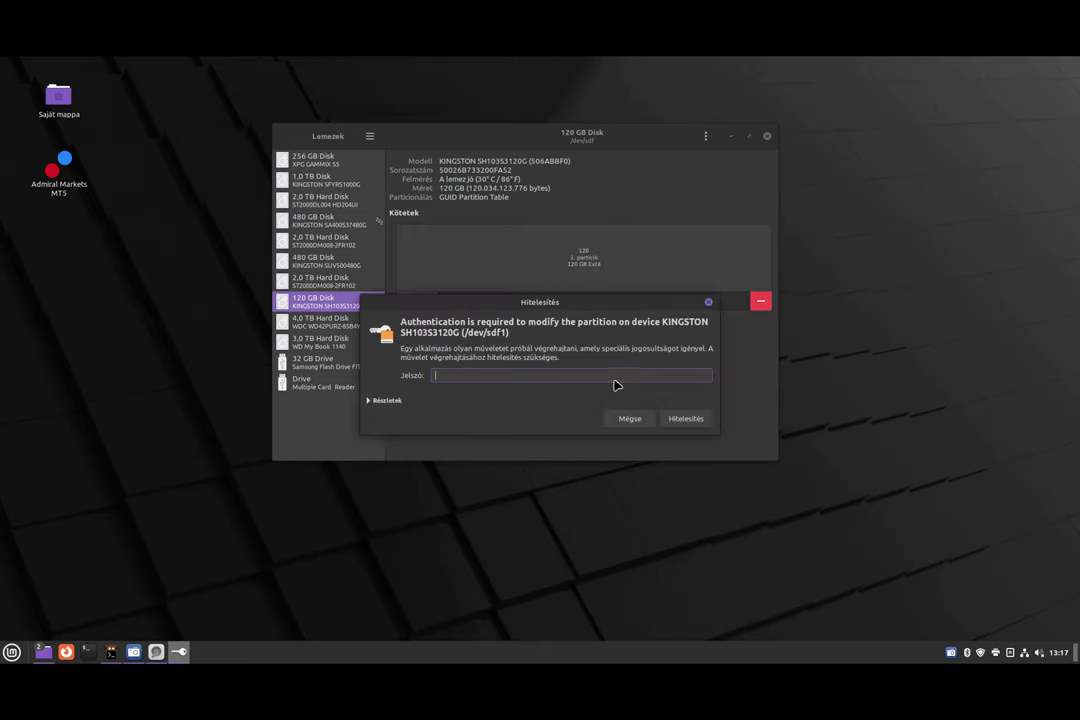
text(•••)
click(677, 421)
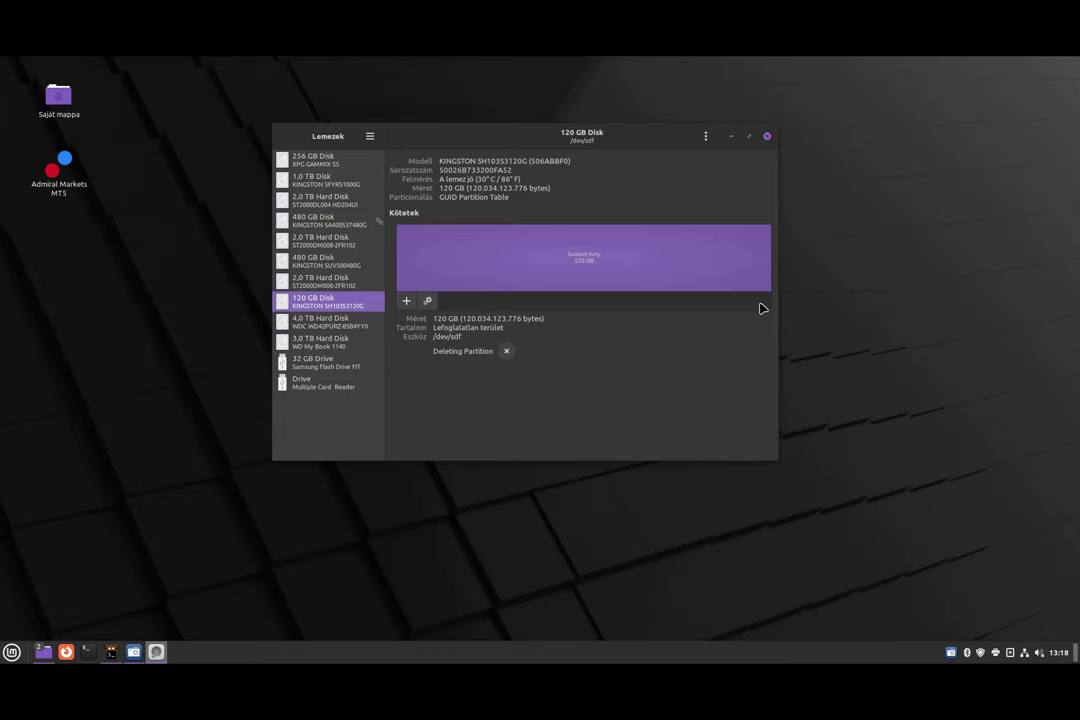
Start creating a partition in the 120 GB disk's free space and check the available size units, keeping GB.
click(406, 301)
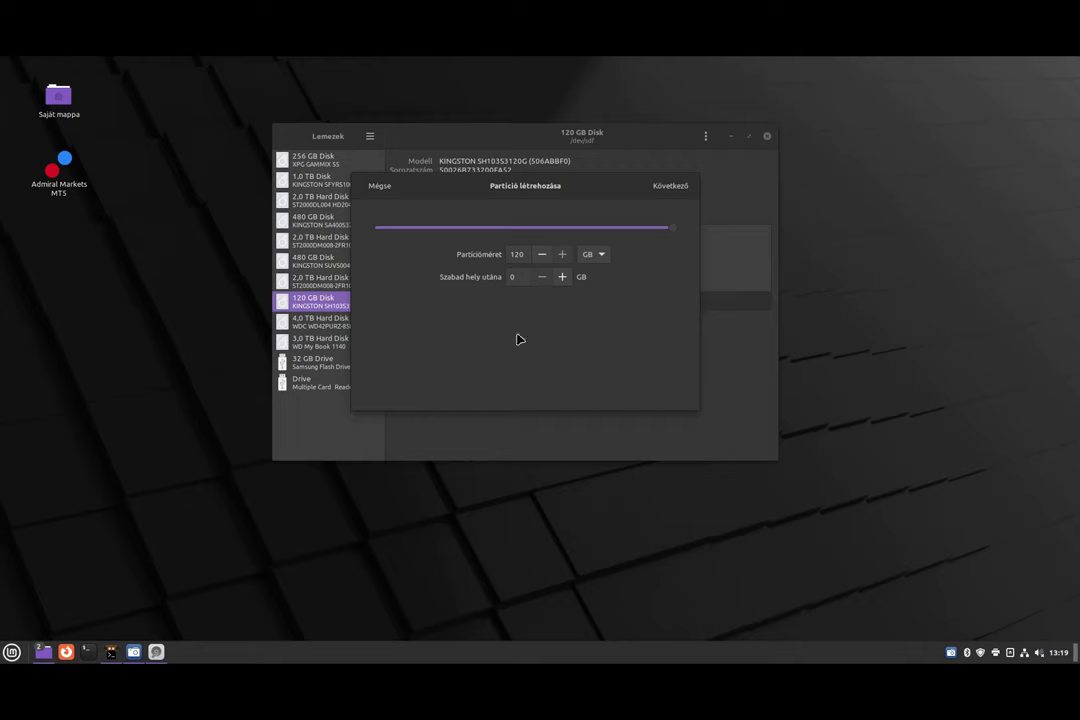
click(608, 257)
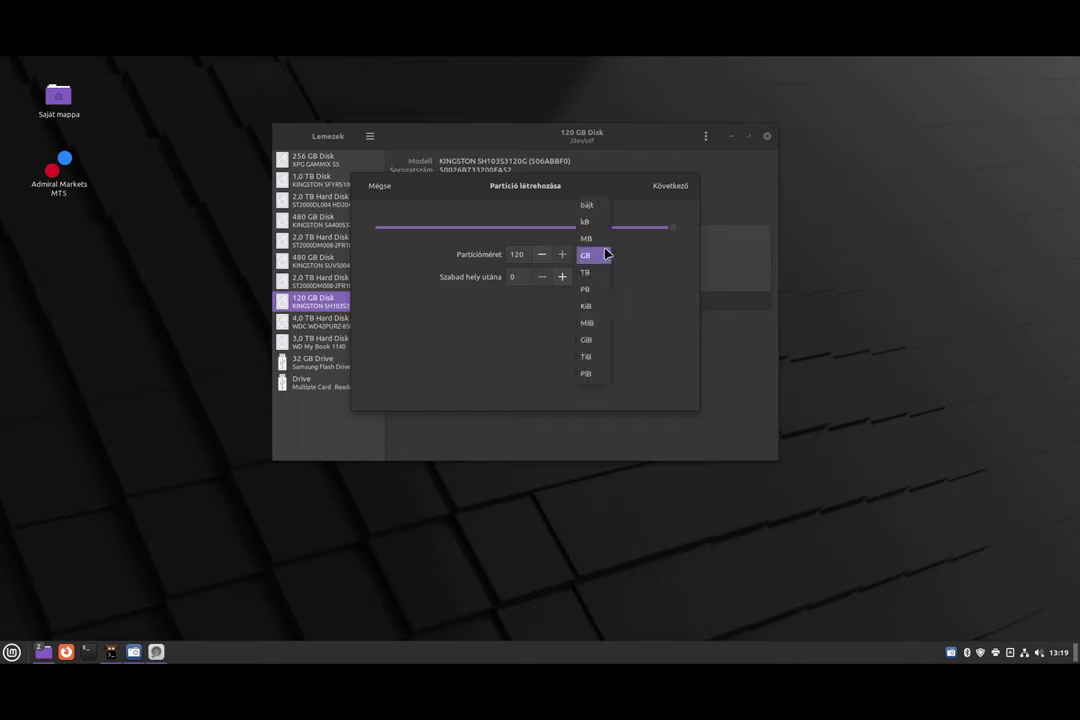
click(646, 258)
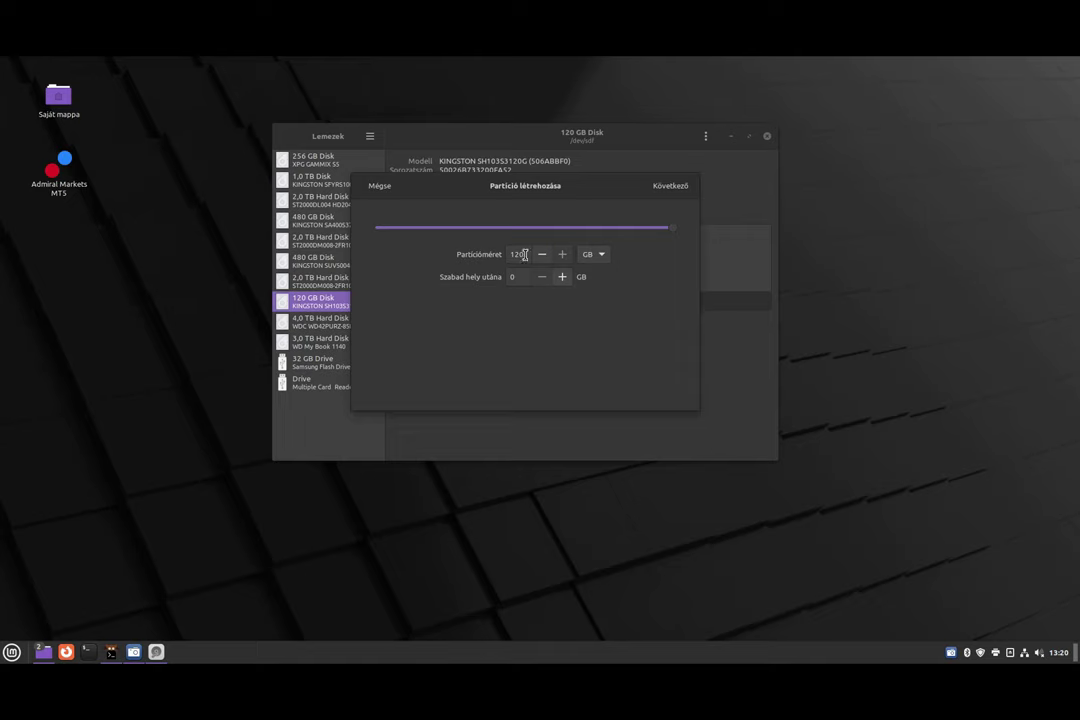
Try a 60 GB partition size with 60 GB of free space after it, and return the size to 120 GB.
drag(525, 253, 441, 252)
text(80)
click(508, 281)
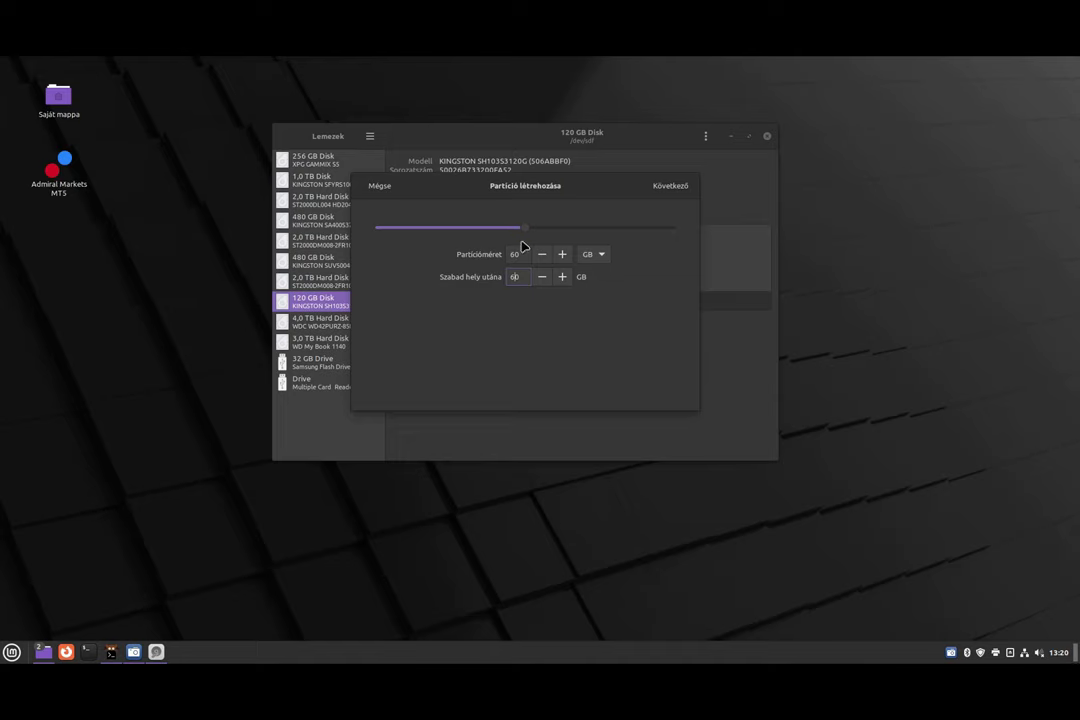
drag(527, 233, 764, 243)
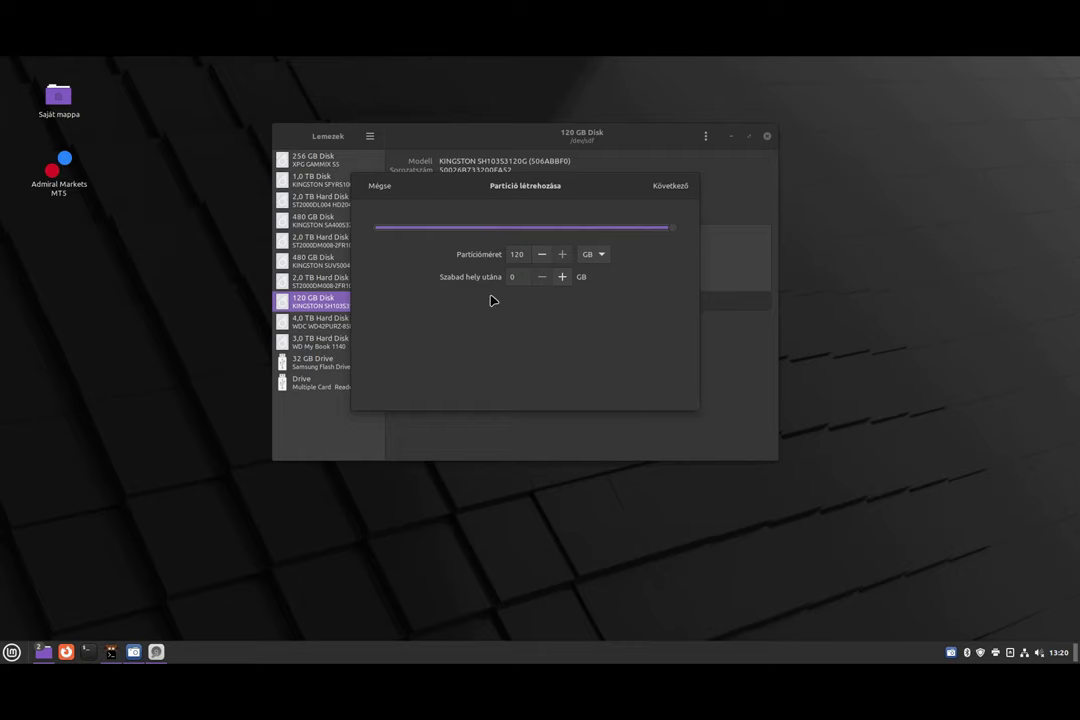
Accept the partition size, name the volume 120, try the NTFS and FAT types, and choose Ext4.
click(680, 191)
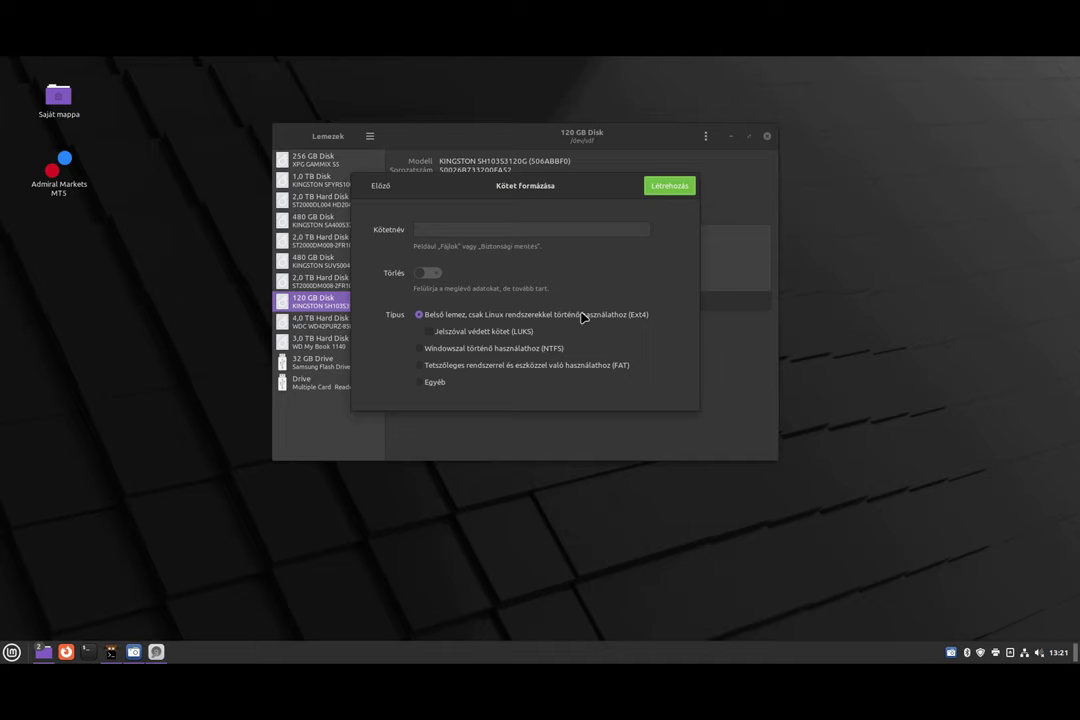
click(450, 231)
text(120)
click(468, 350)
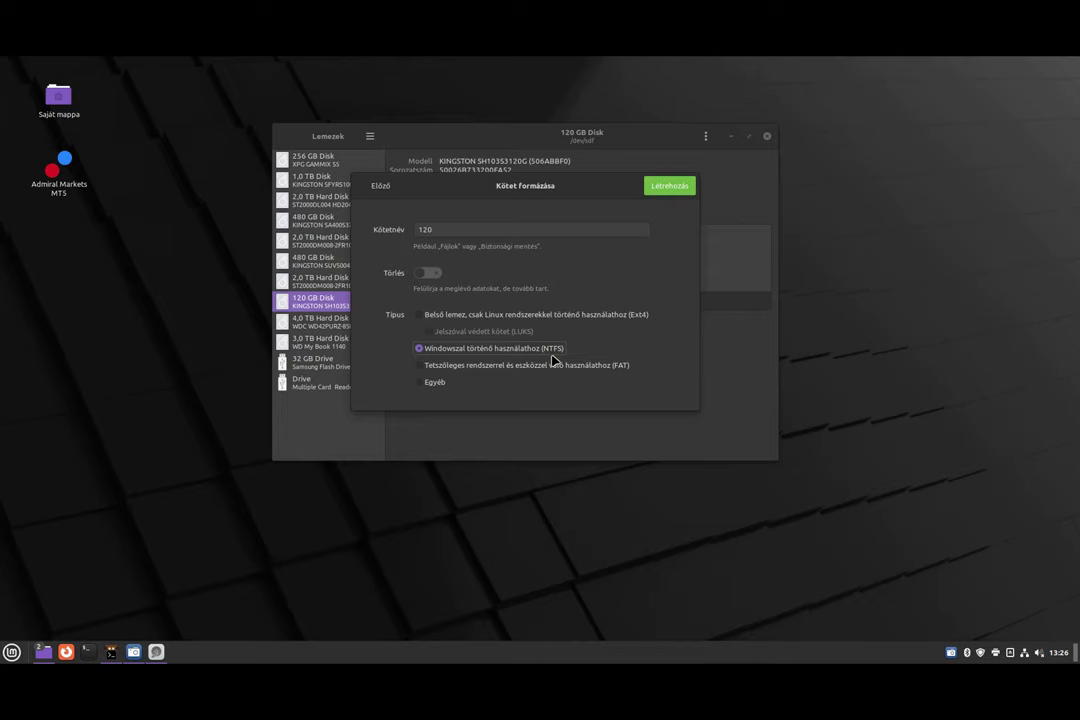
click(458, 367)
click(420, 314)
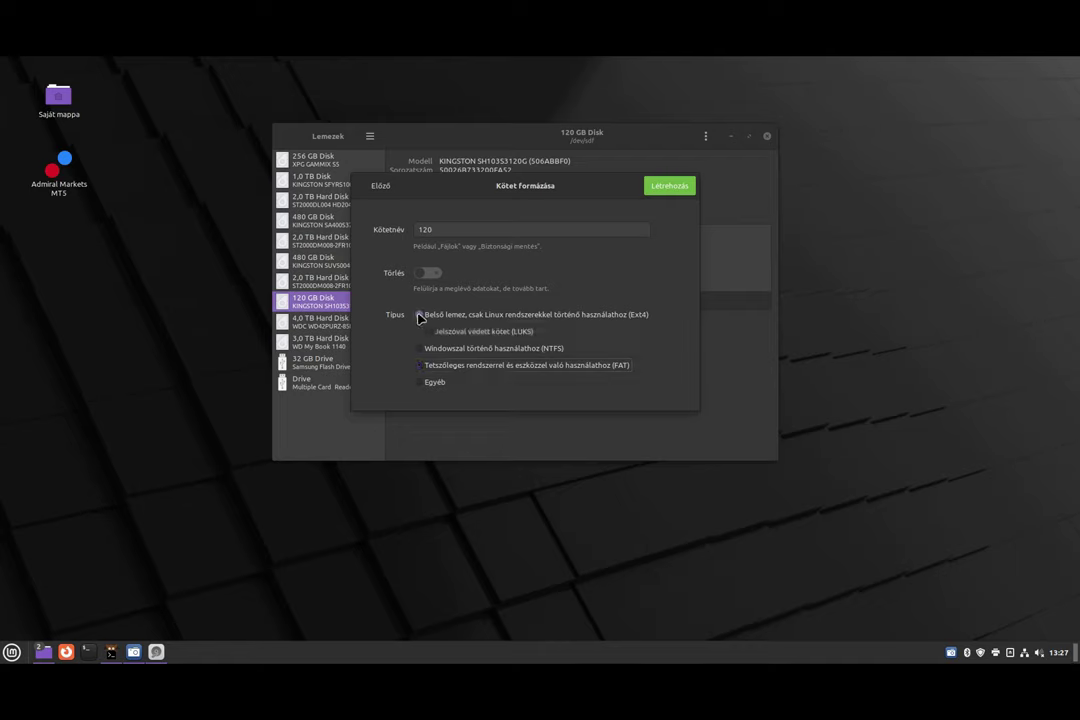
Create the Ext4 partition with the chosen settings, authenticating with the account password.
click(681, 185)
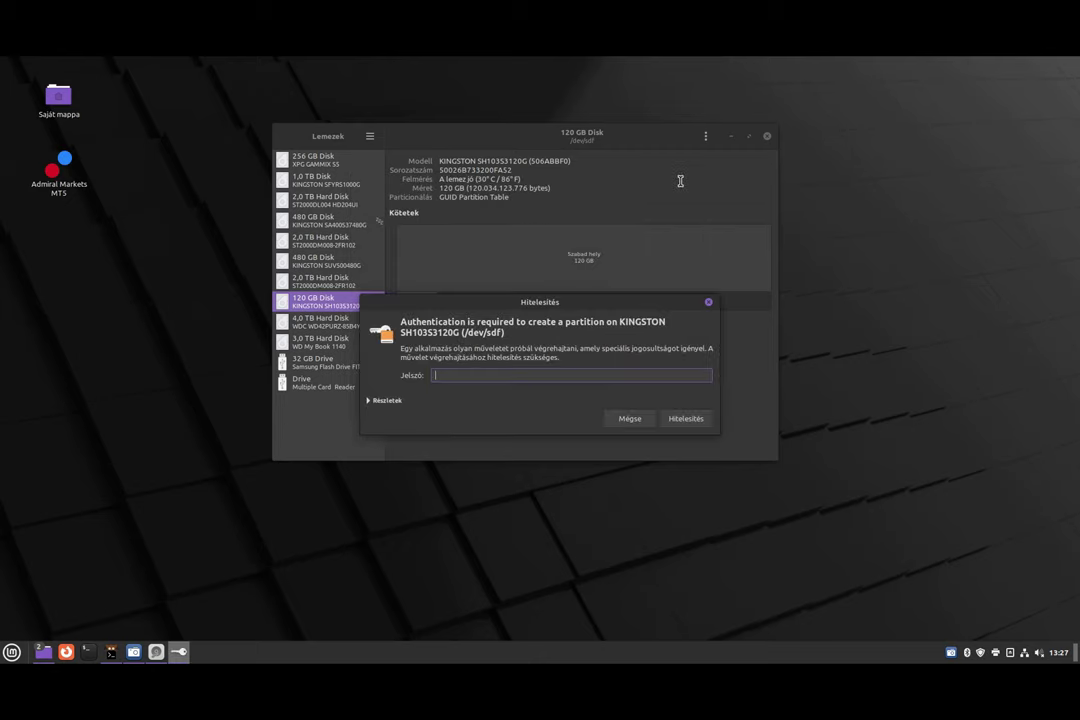
text(•••)
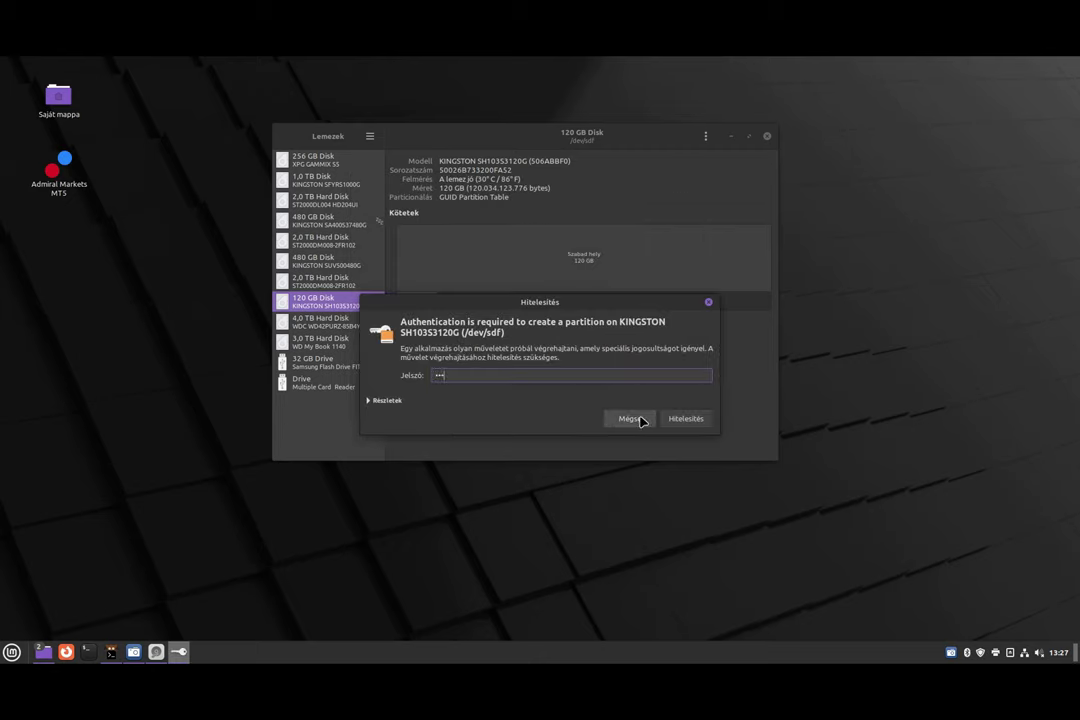
click(689, 420)
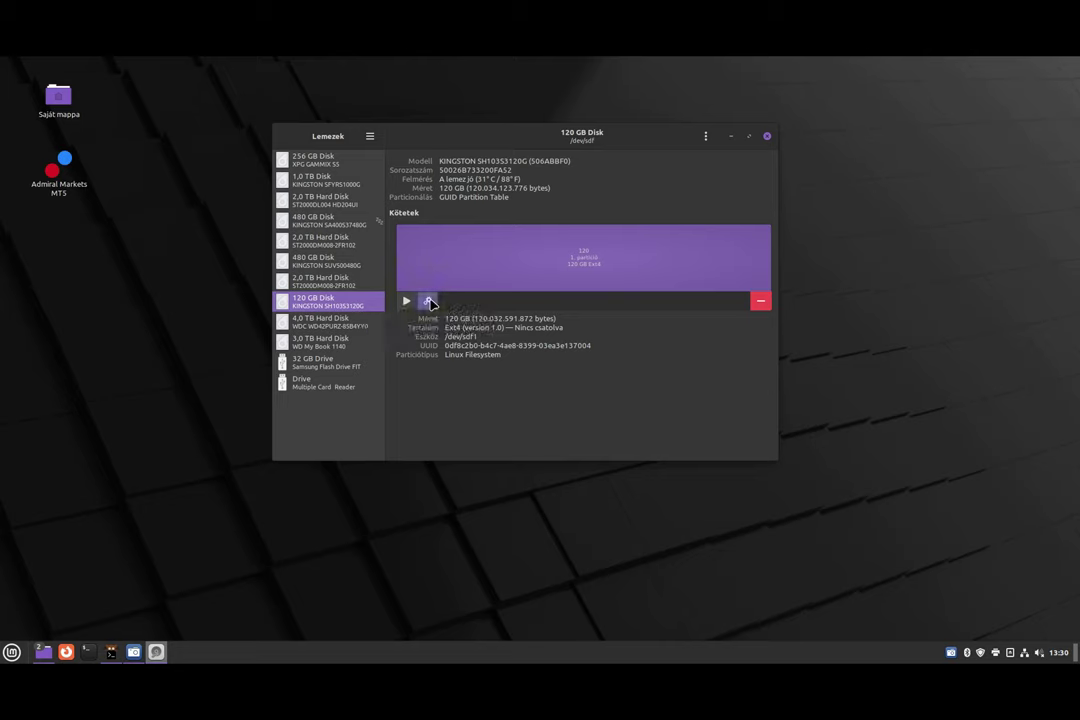
Look at the format options for the 120 GB Ext4 partition and leave them without formatting.
click(430, 302)
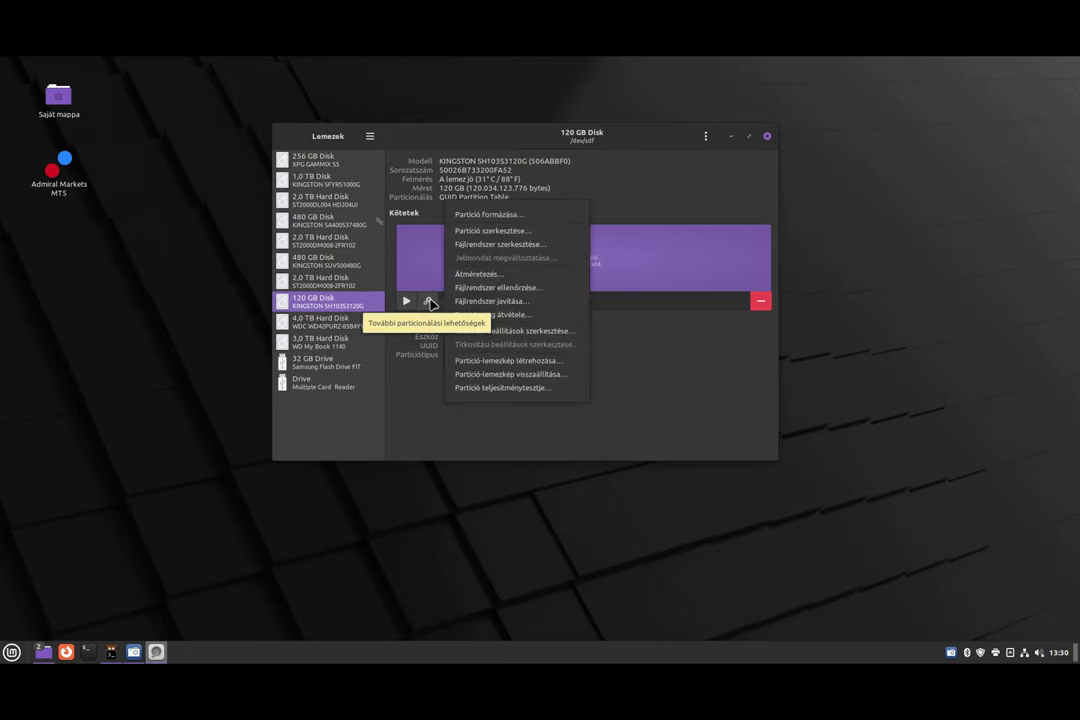
click(511, 217)
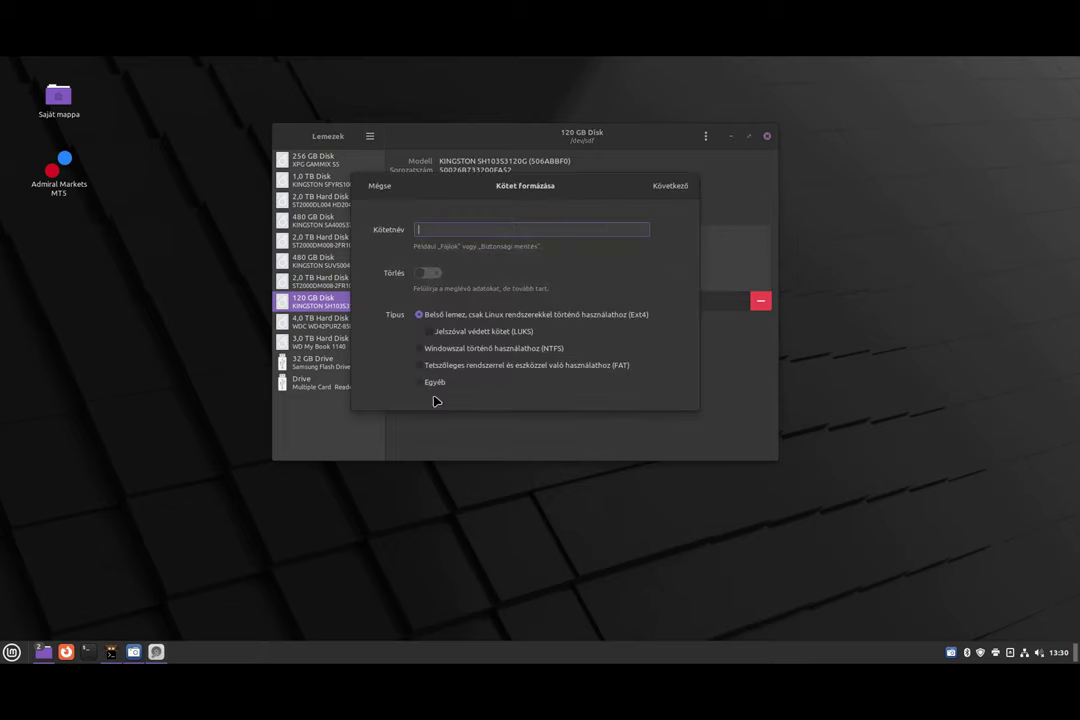
click(372, 189)
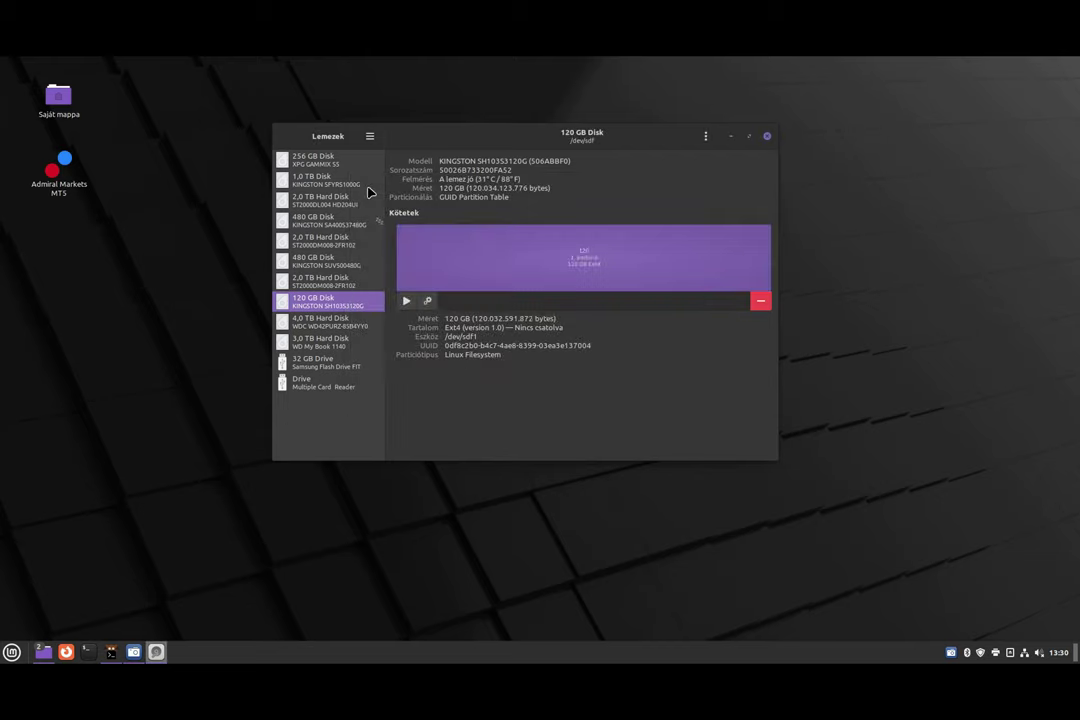
Examine the available partition types and flags for the 120 GB partition, then cancel the partition editing.
click(428, 301)
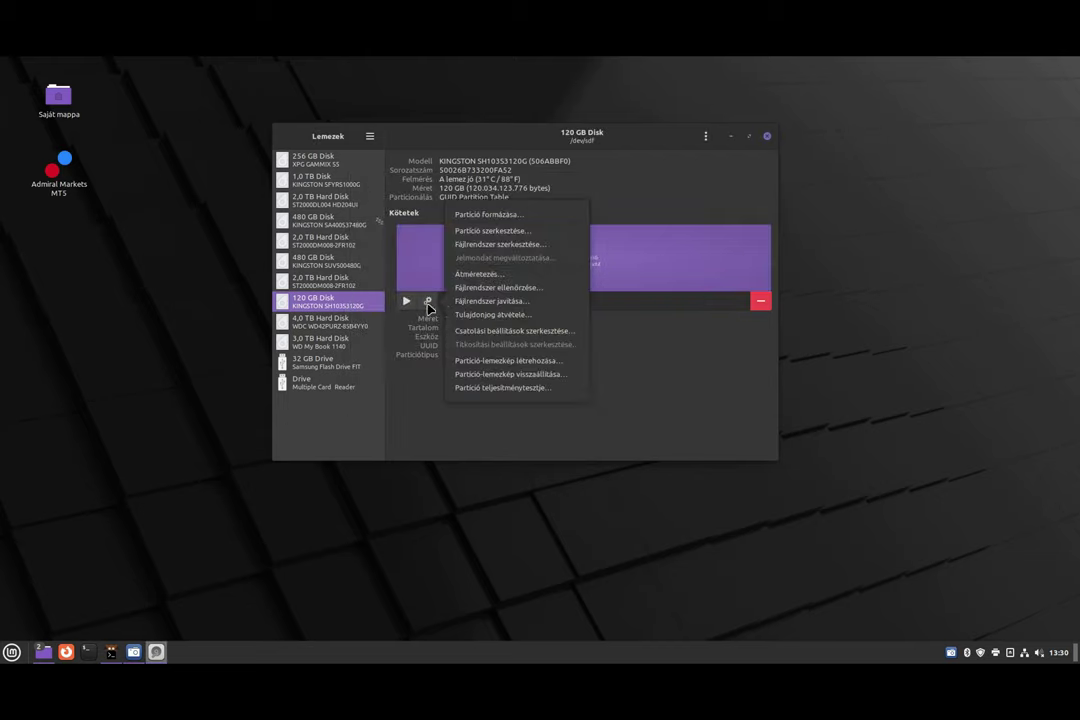
click(500, 231)
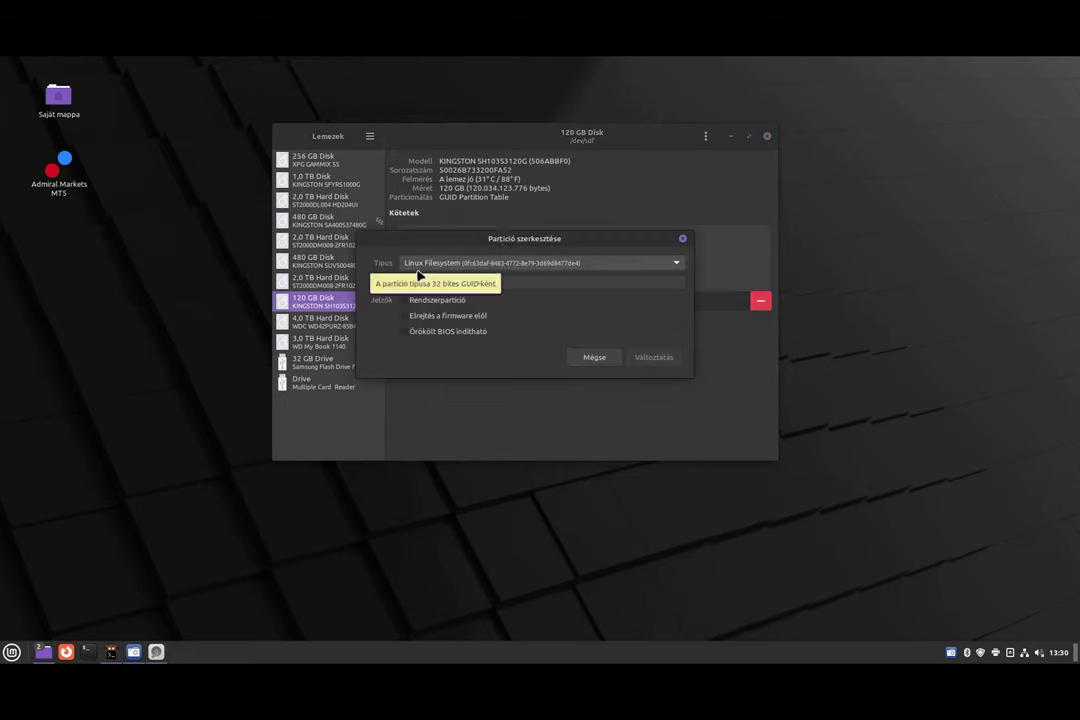
click(678, 263)
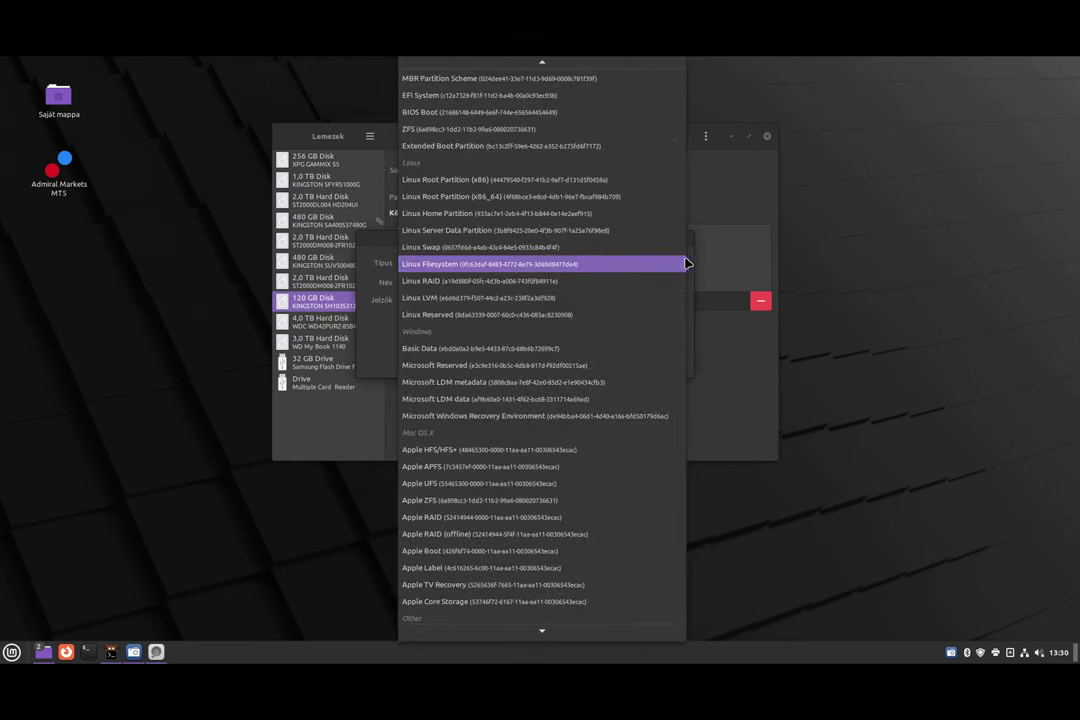
click(738, 265)
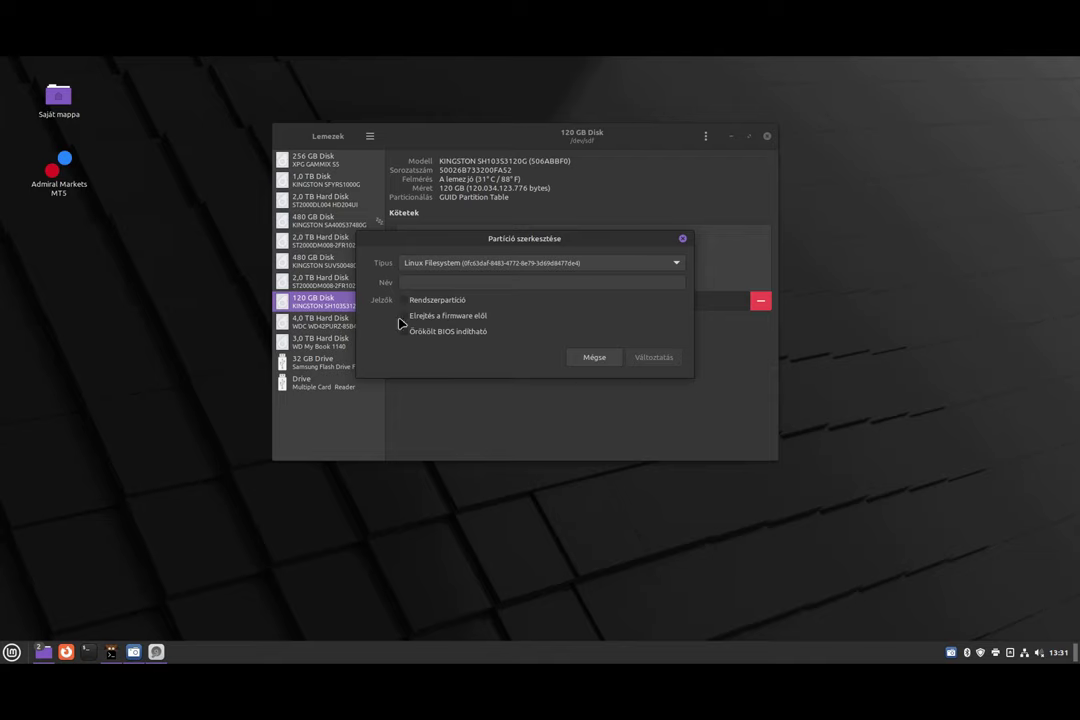
mouse_move(400, 323)
mouse_move(561, 341)
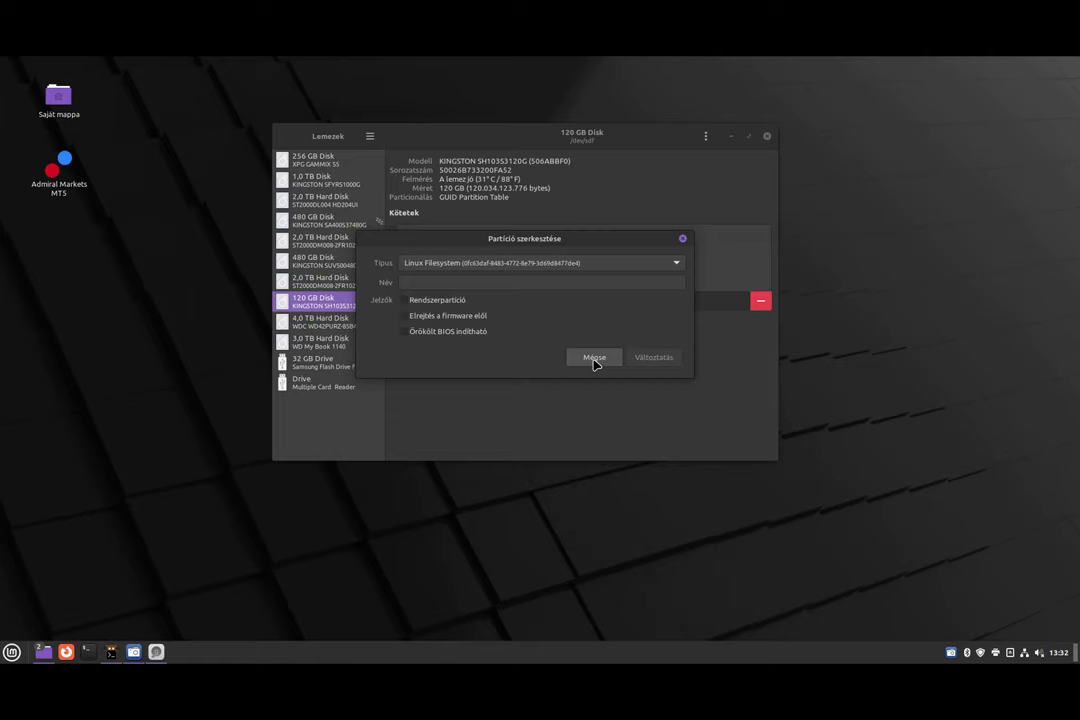
click(594, 360)
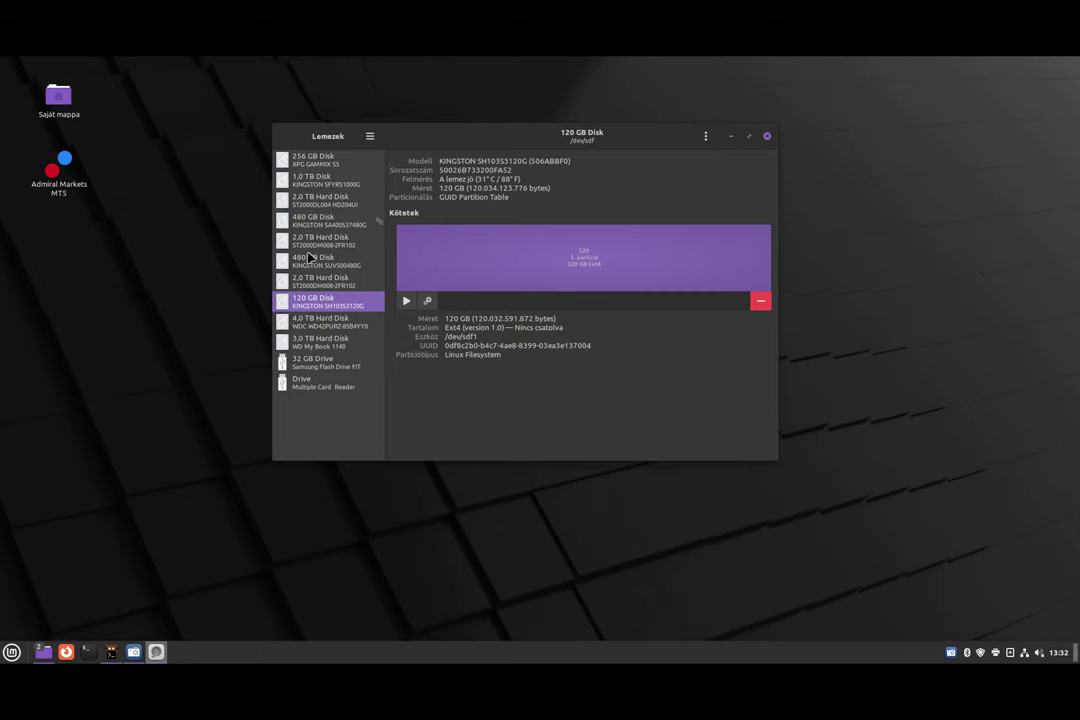
View the filesystem label setting and the resize options of the 120 GB partition, cancelling both.
click(428, 302)
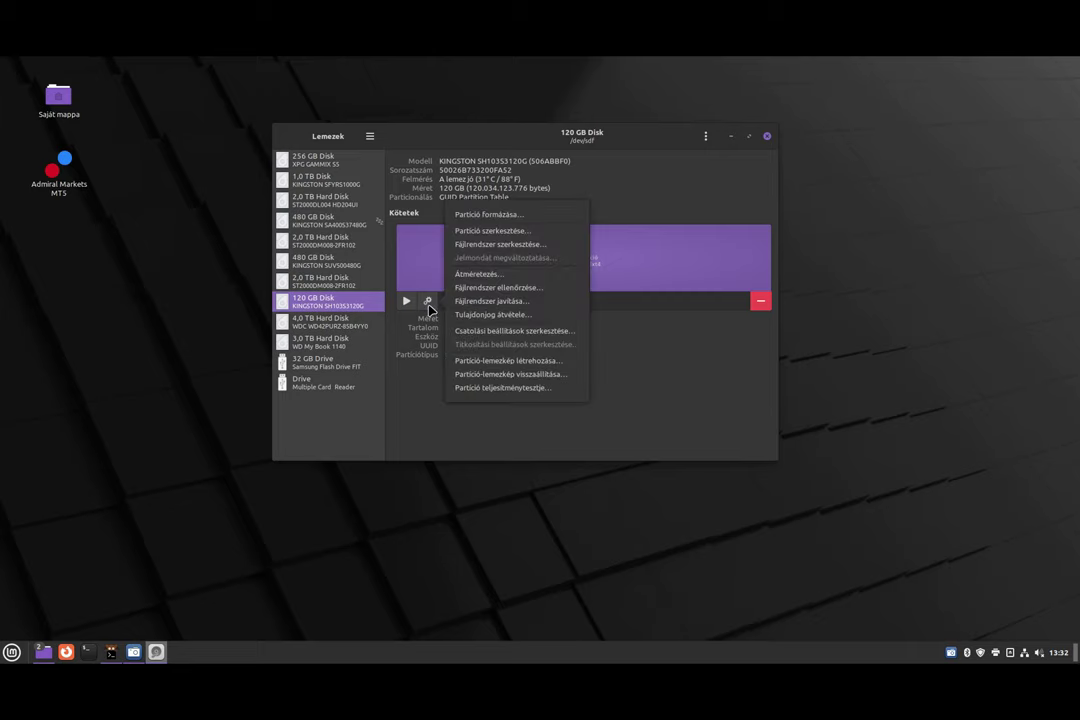
click(482, 245)
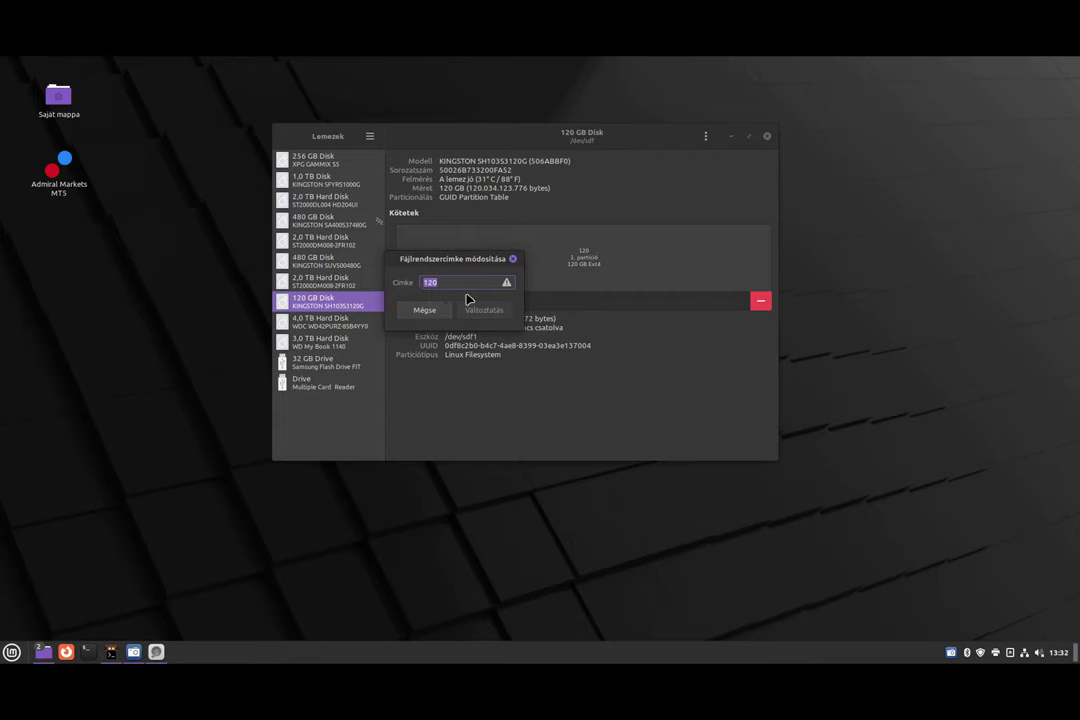
click(418, 310)
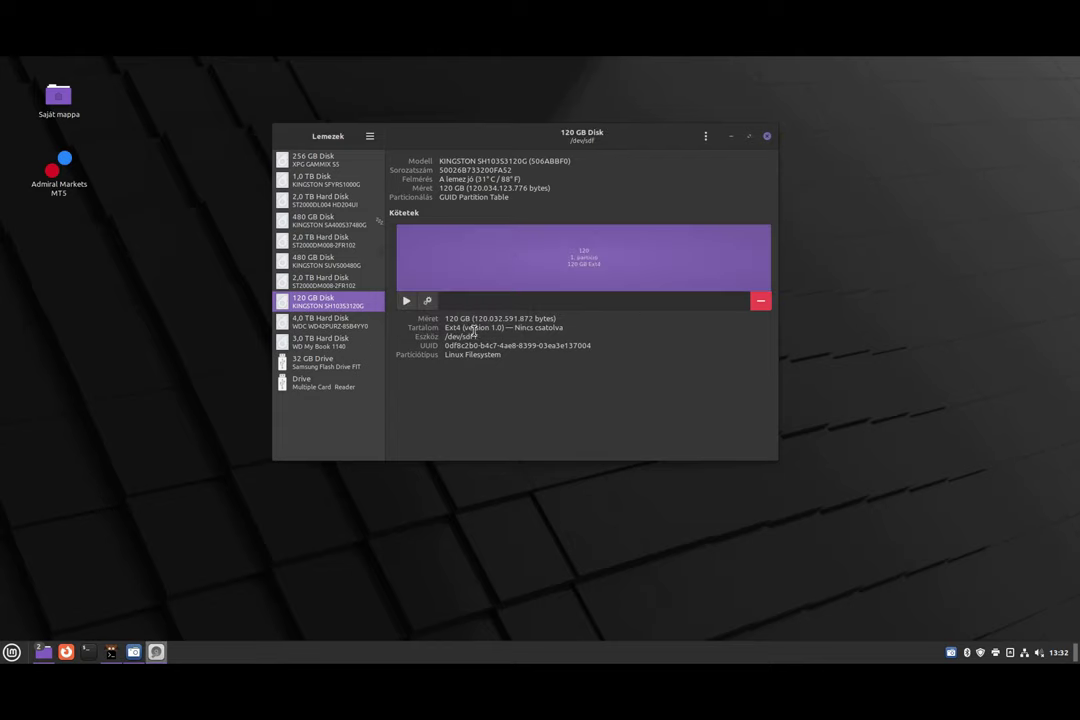
click(427, 301)
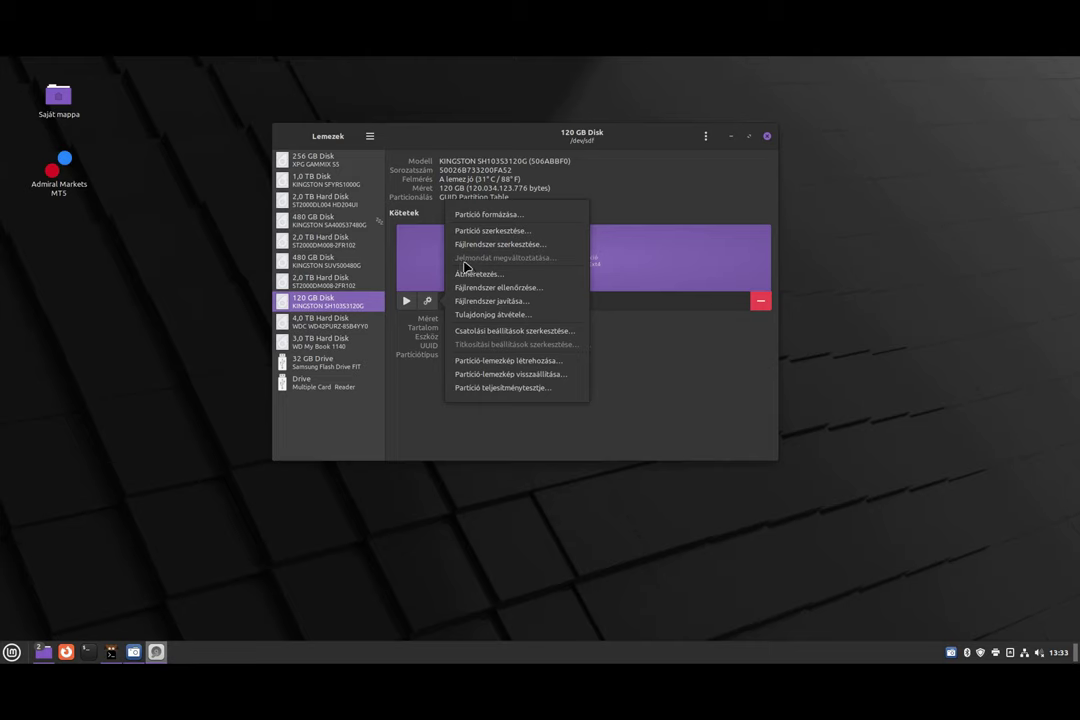
click(461, 276)
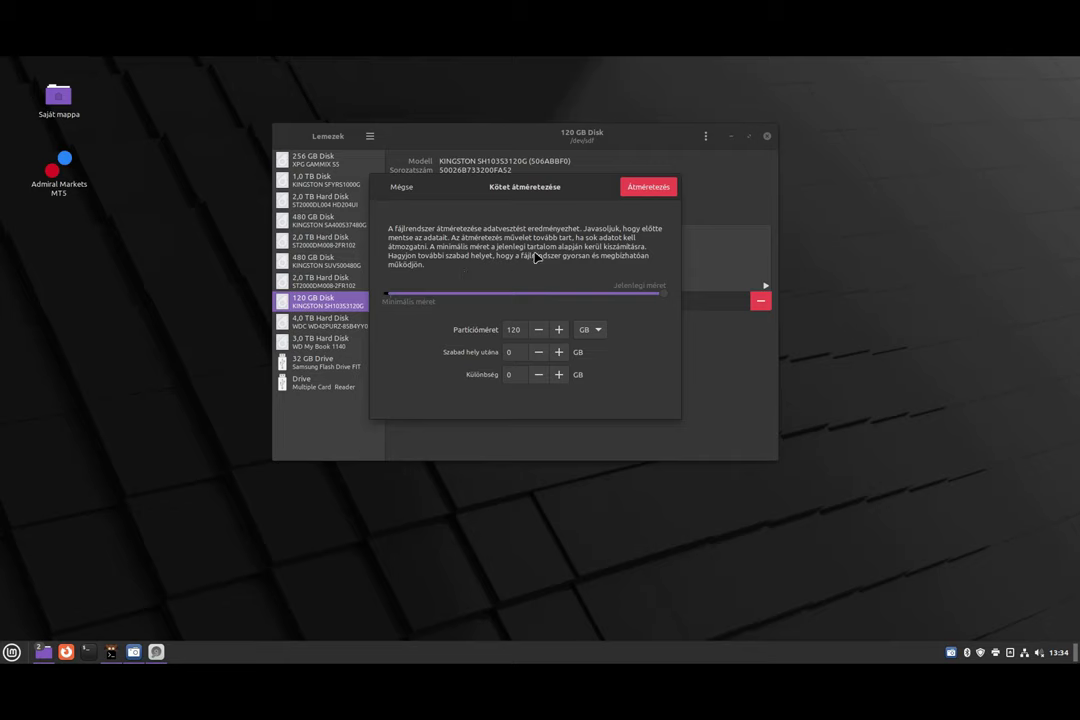
click(403, 188)
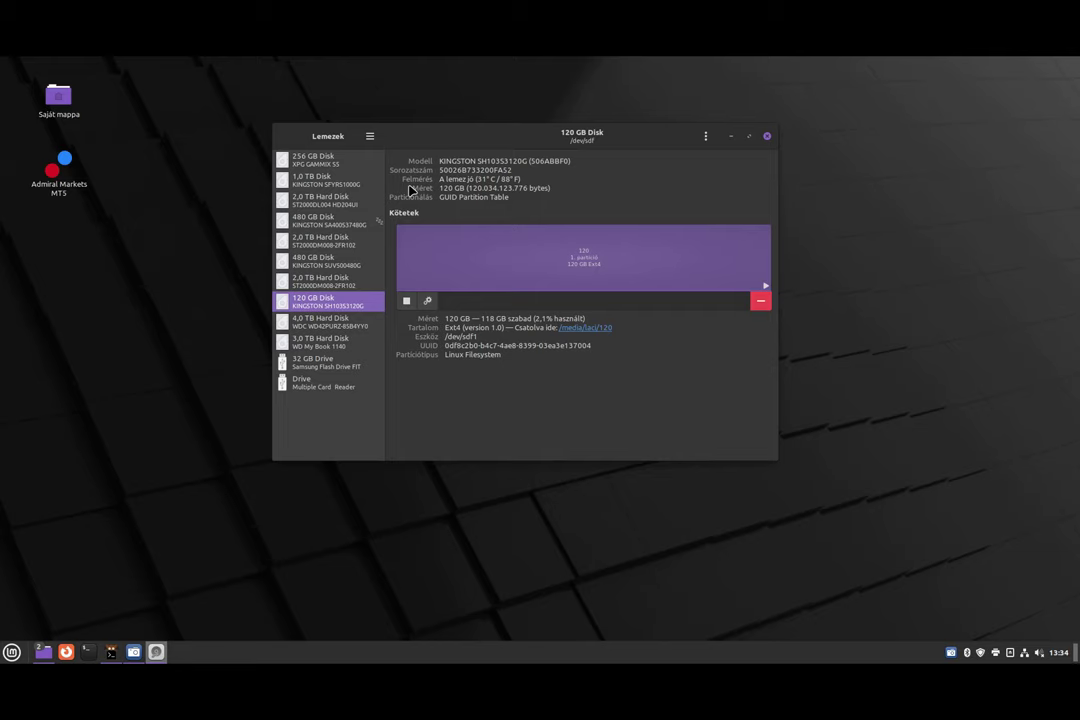
View the confirmation notices for checking and repairing the 120 GB partition's filesystem, dismissing both without running them.
click(426, 300)
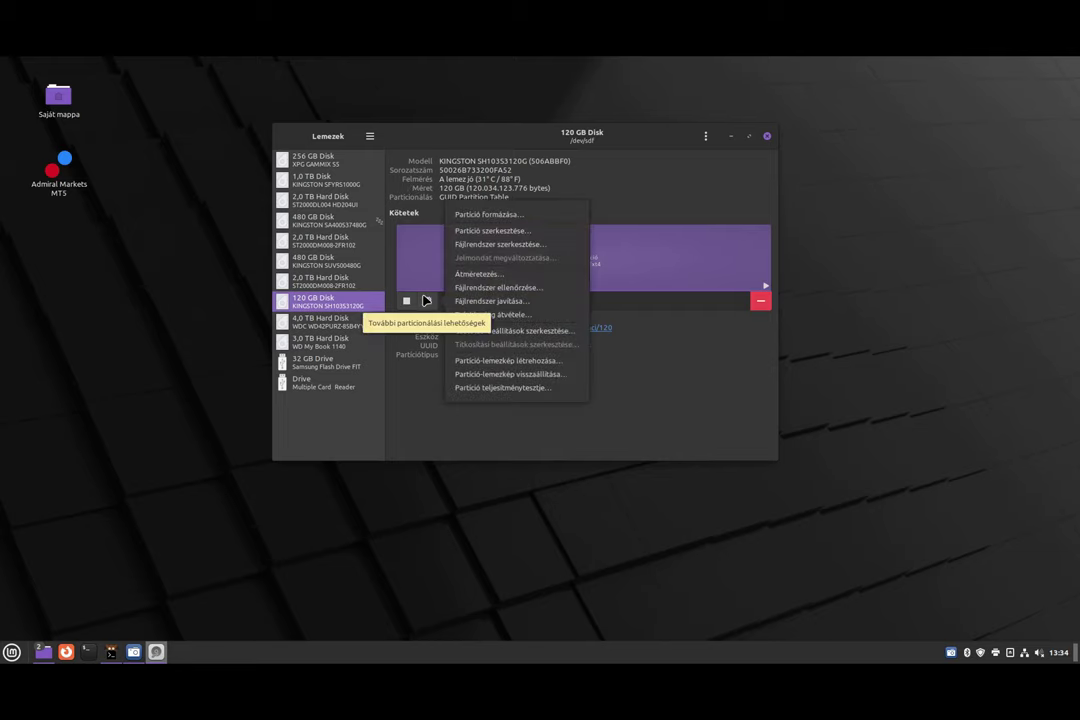
click(545, 288)
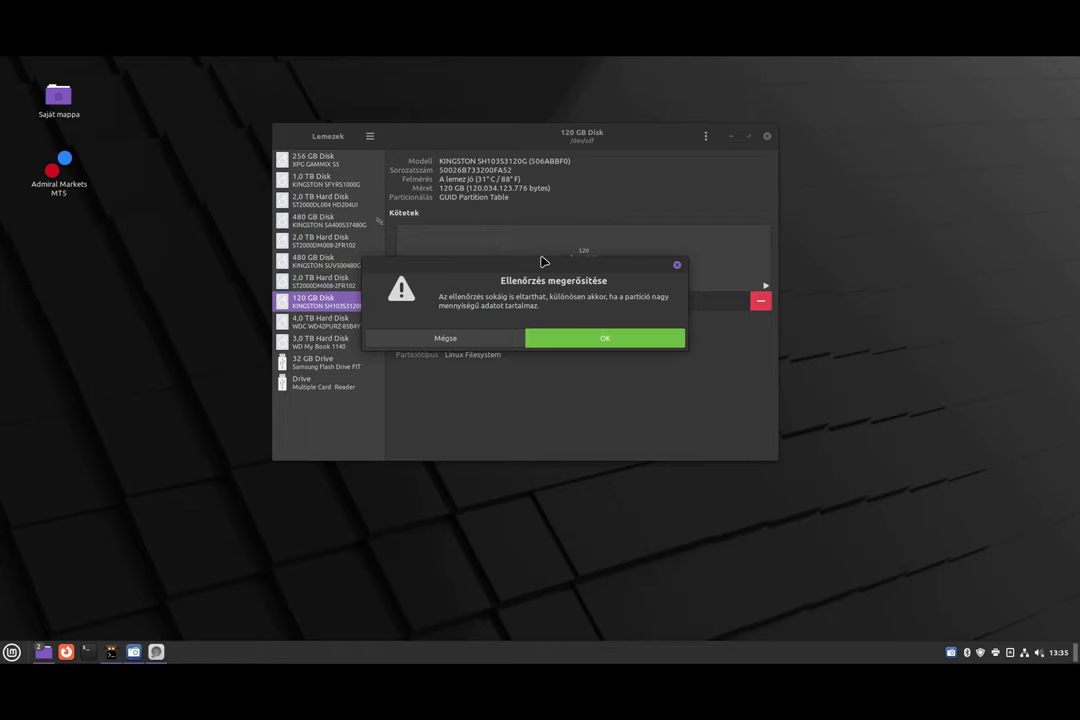
click(678, 266)
click(430, 301)
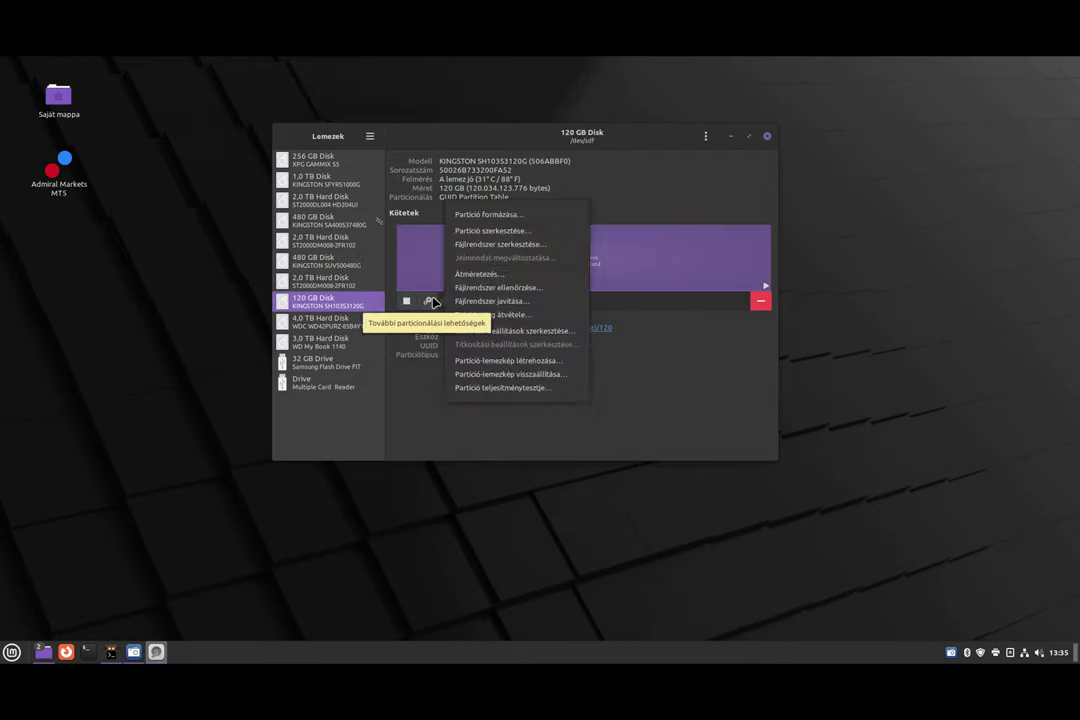
click(467, 301)
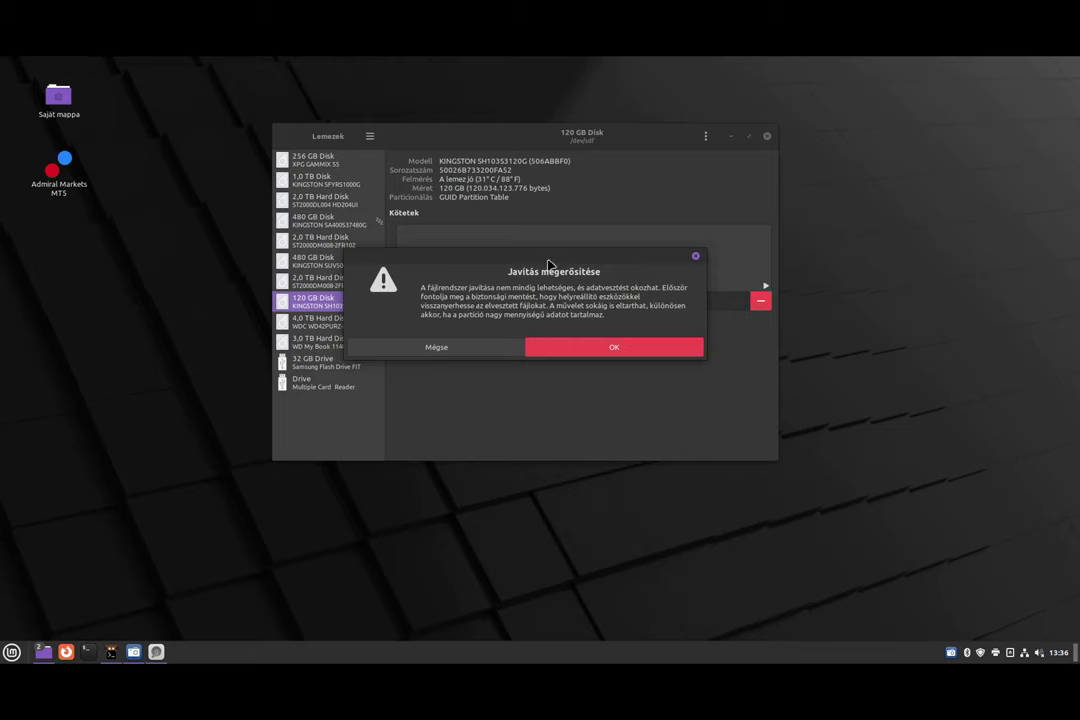
click(697, 258)
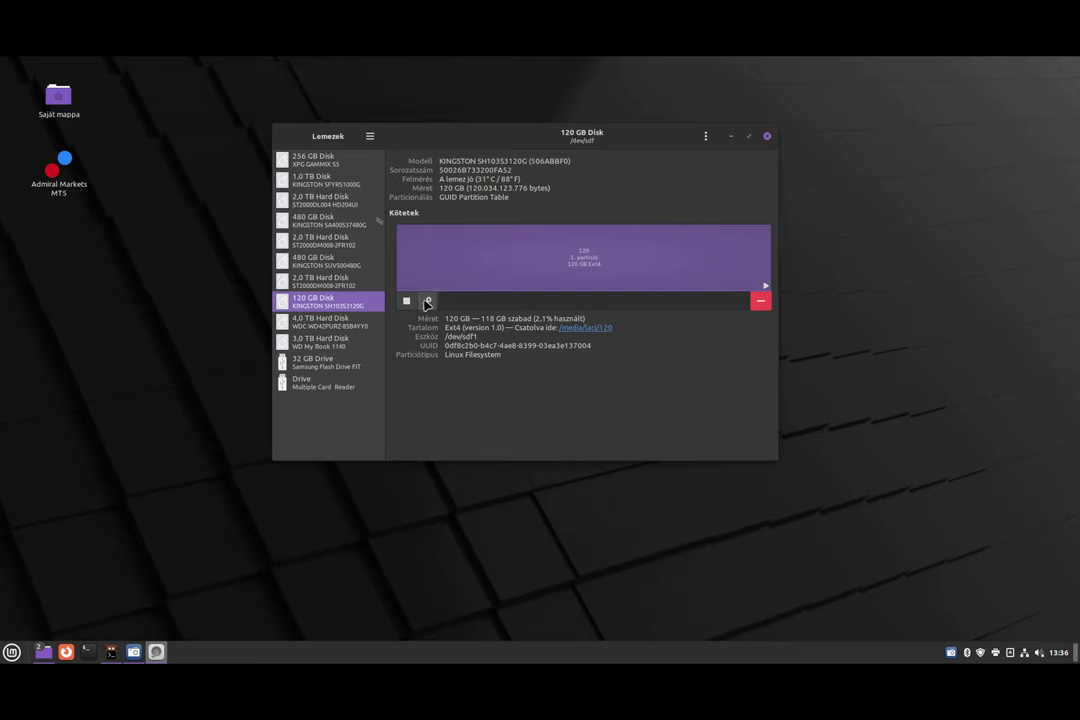
Read the take-ownership notice and its recursive mode option for the 120 GB partition's filesystem, and cancel it.
click(427, 301)
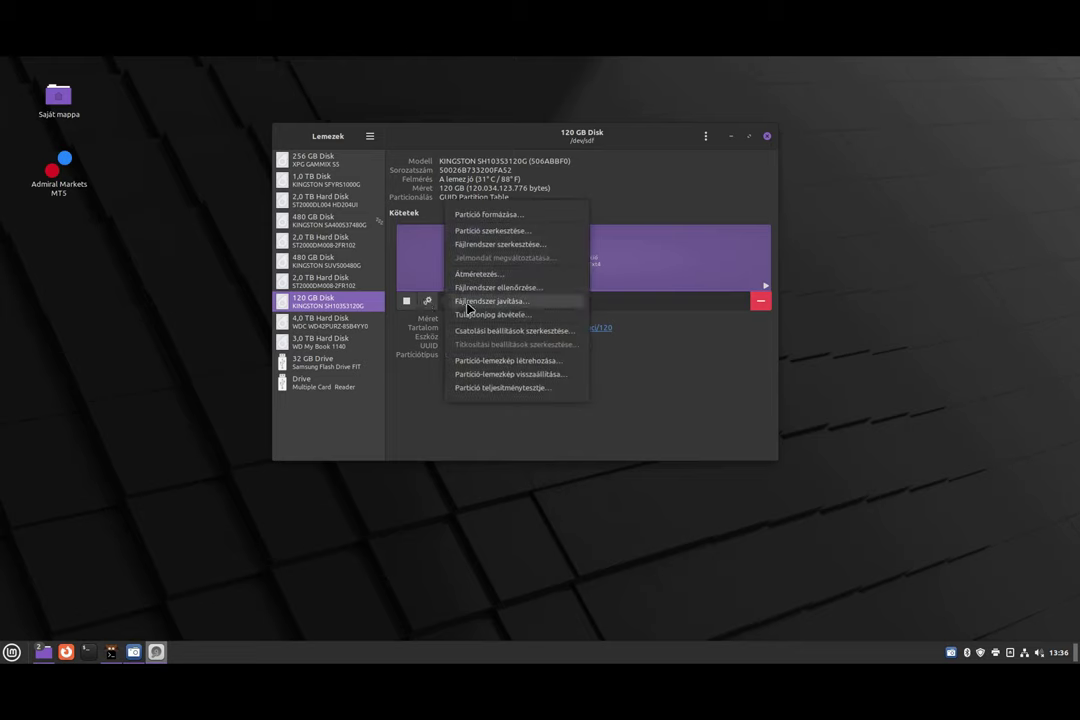
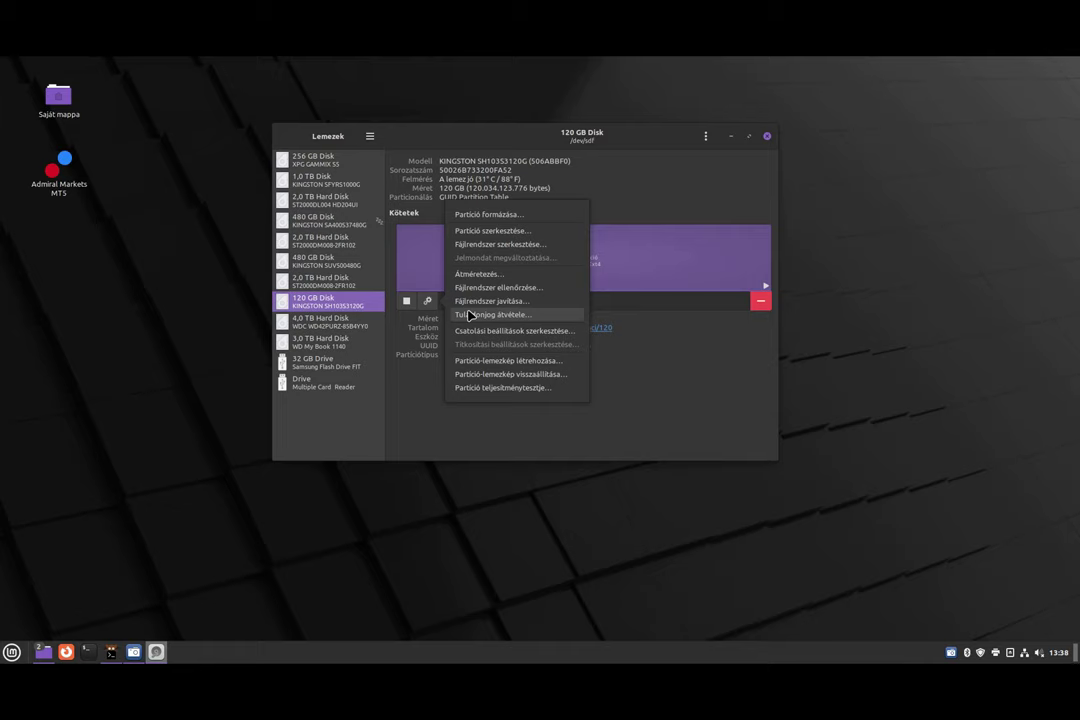
click(469, 315)
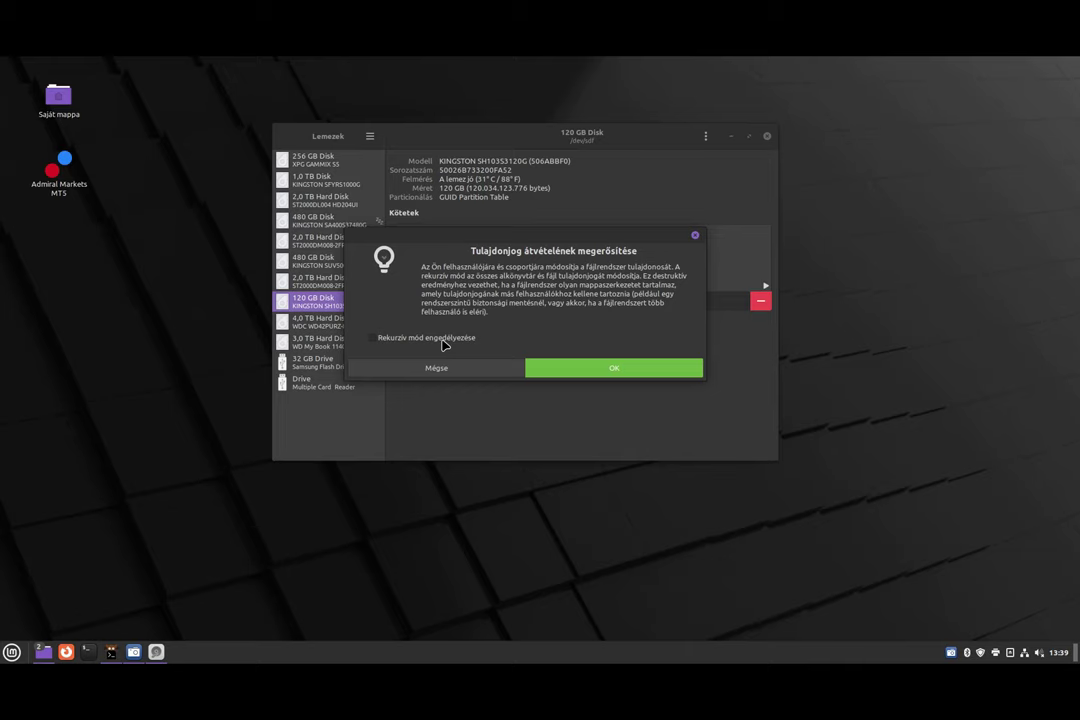
click(436, 370)
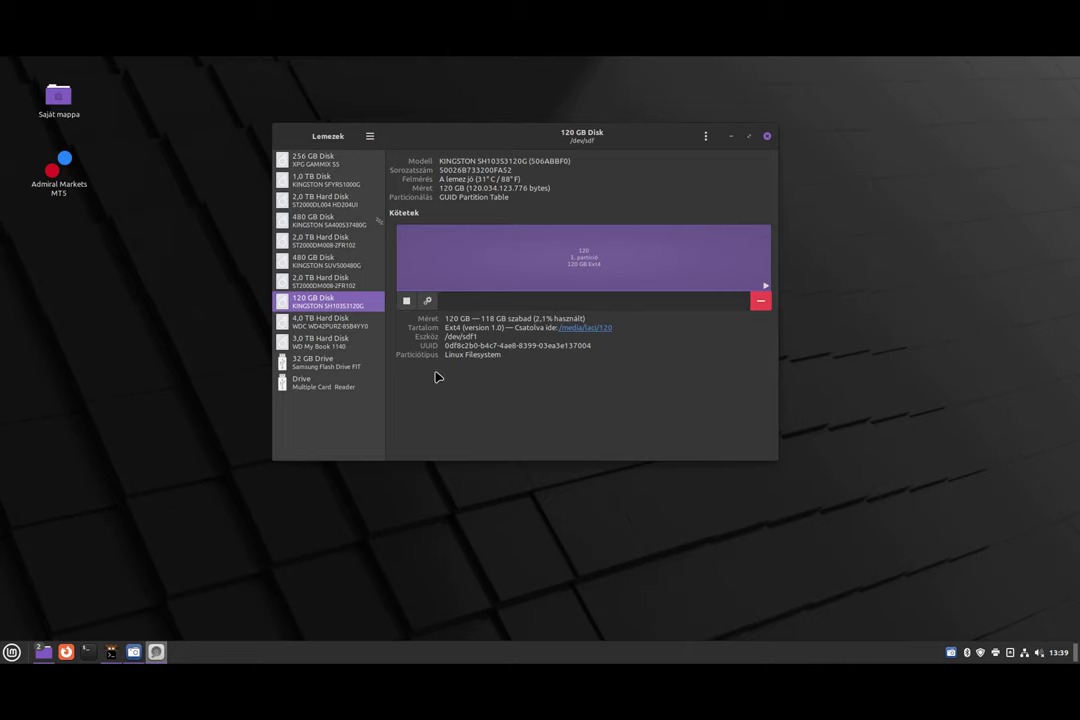
View the options for creating and restoring a partition image of the 120 GB partition, closing both without starting.
click(427, 301)
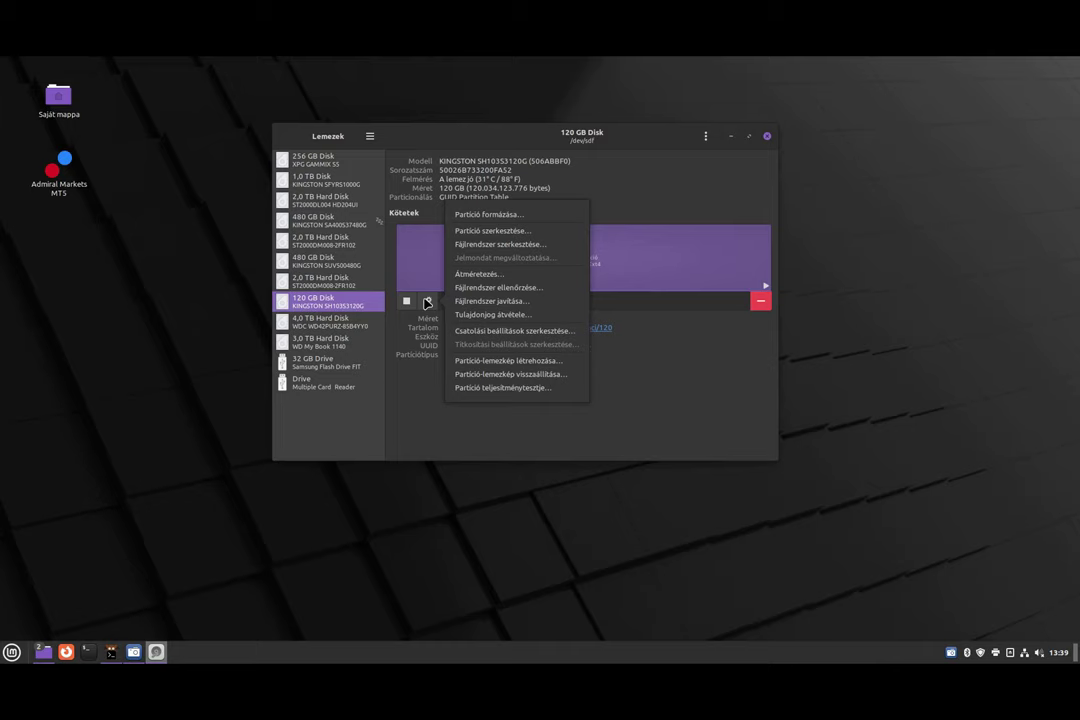
click(510, 362)
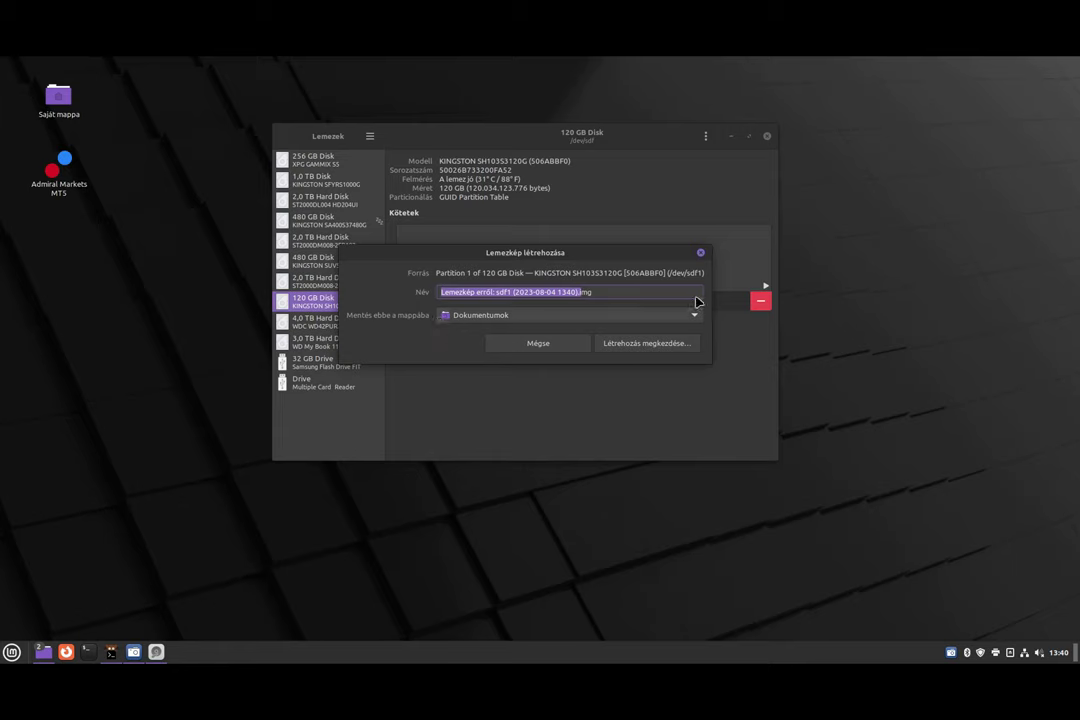
click(700, 252)
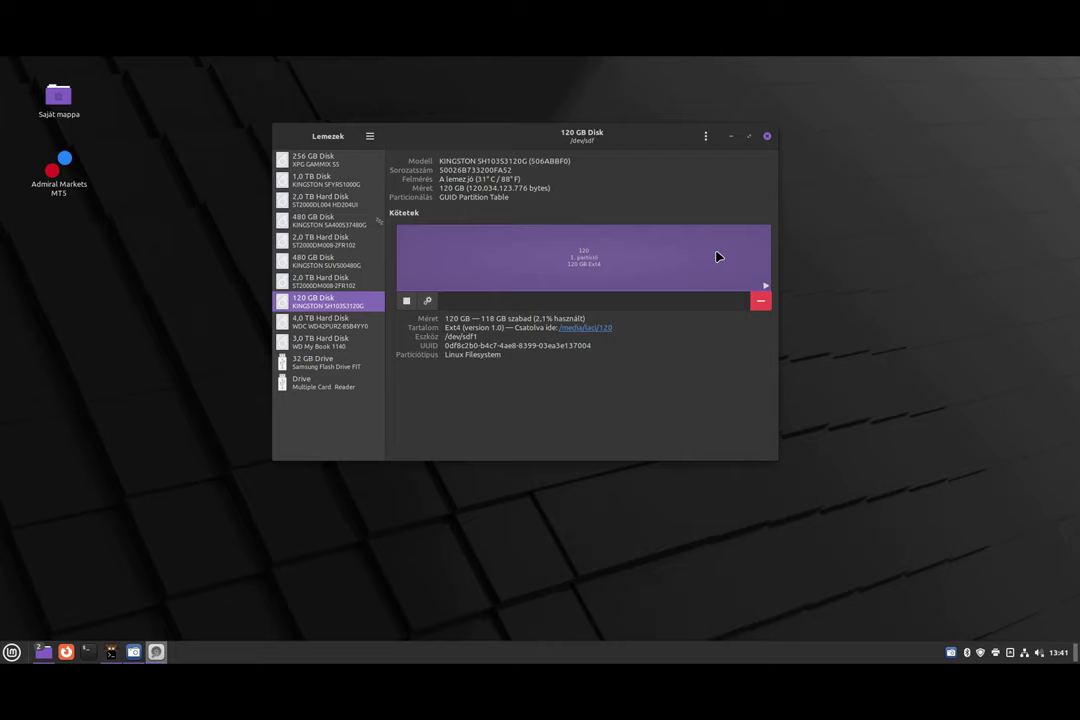
click(427, 300)
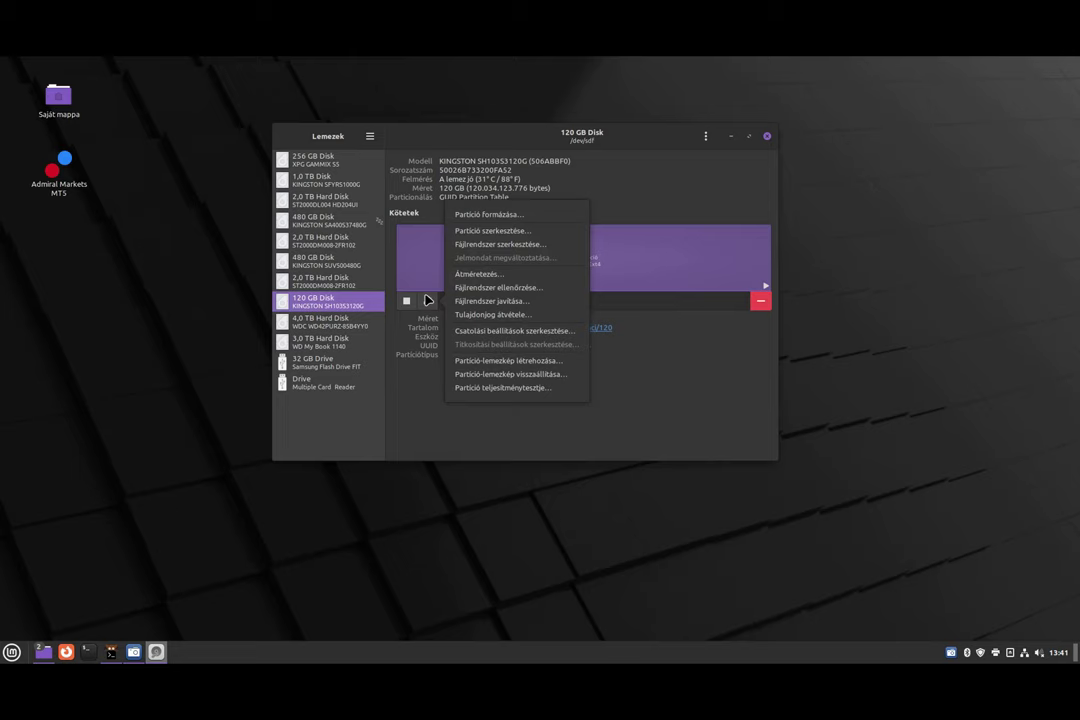
click(511, 384)
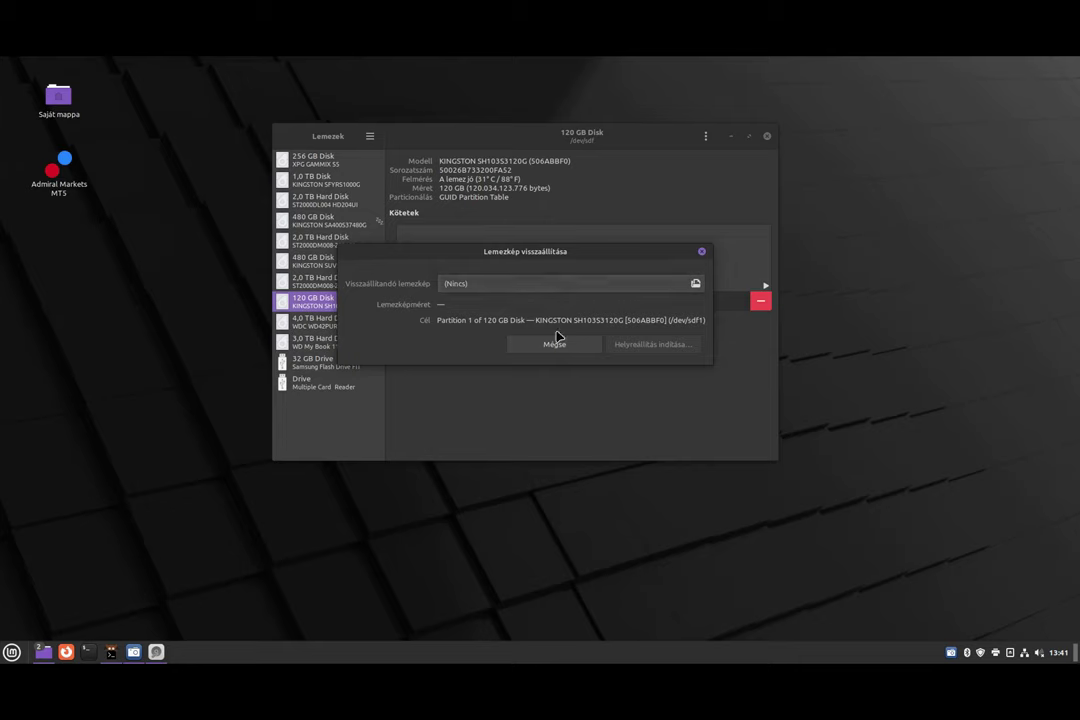
click(703, 252)
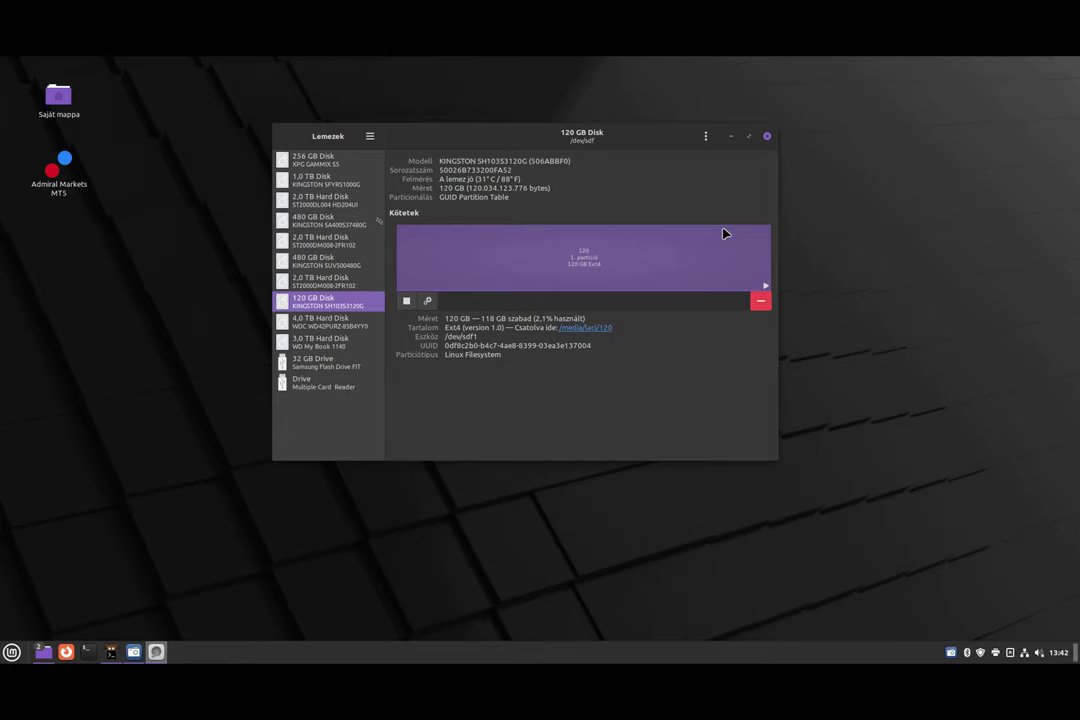
View the benchmark window for the 120 GB partition and close it without starting a test.
click(429, 302)
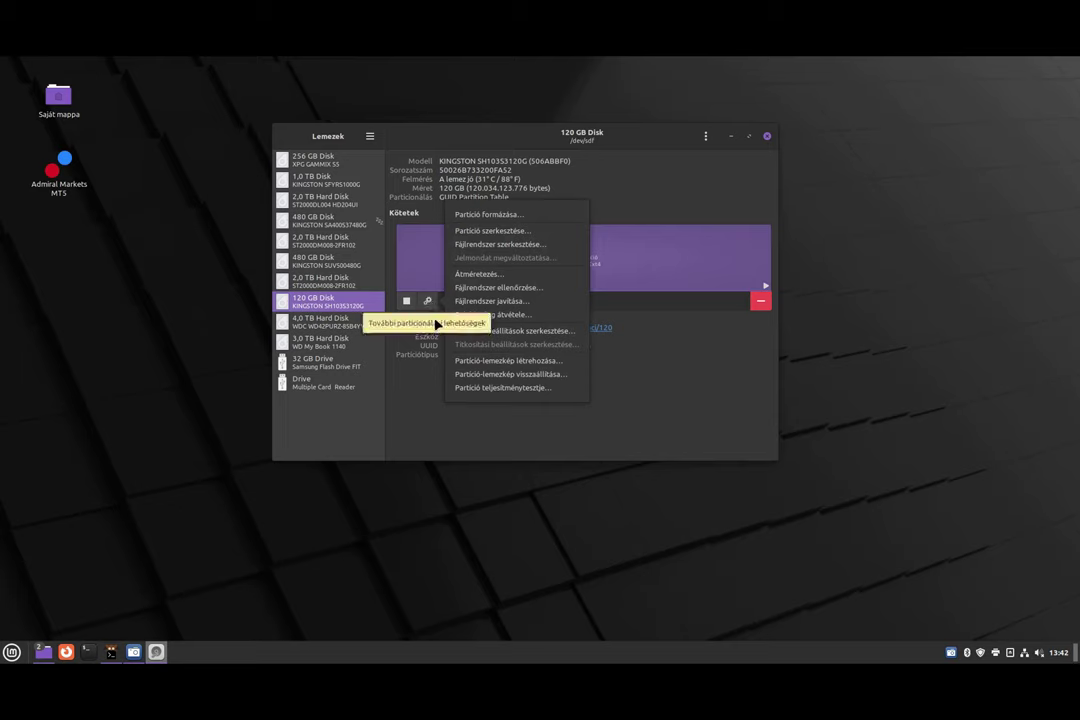
click(463, 394)
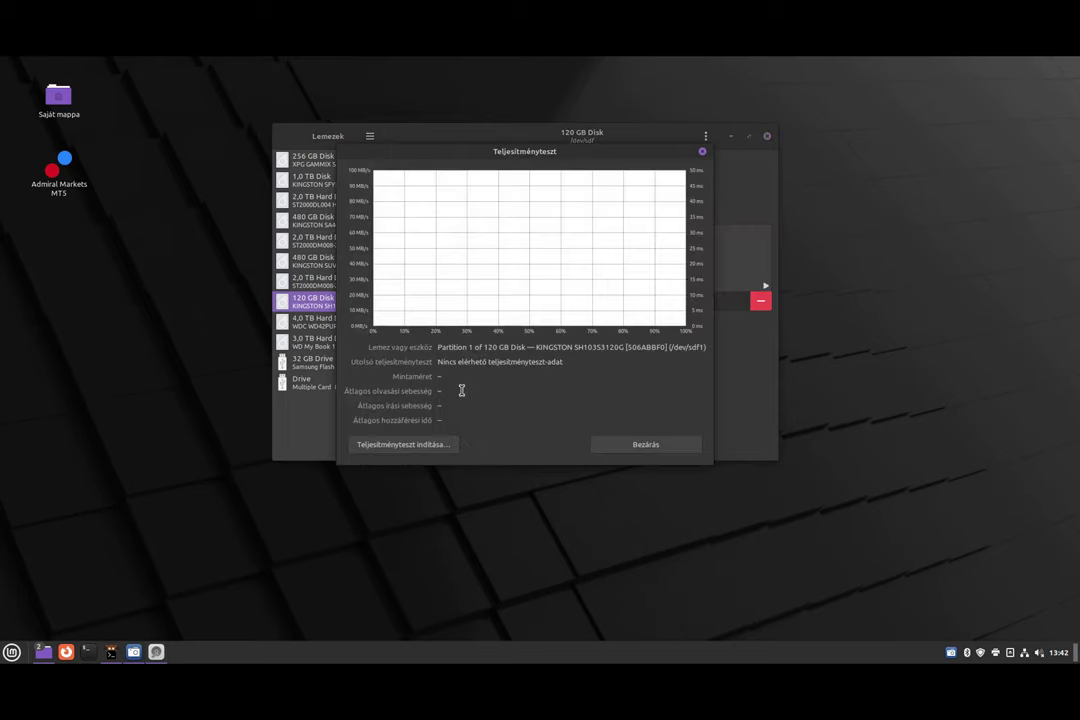
click(704, 151)
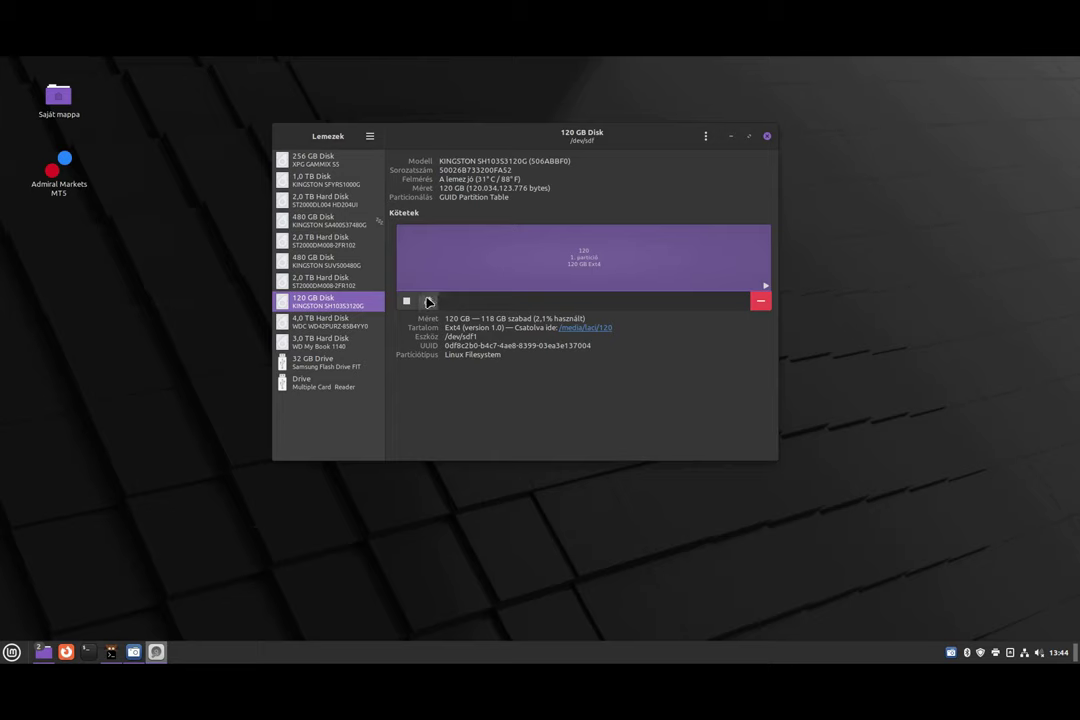
Open the mount options for the 120 GB partition and turn off the user session defaults.
click(428, 301)
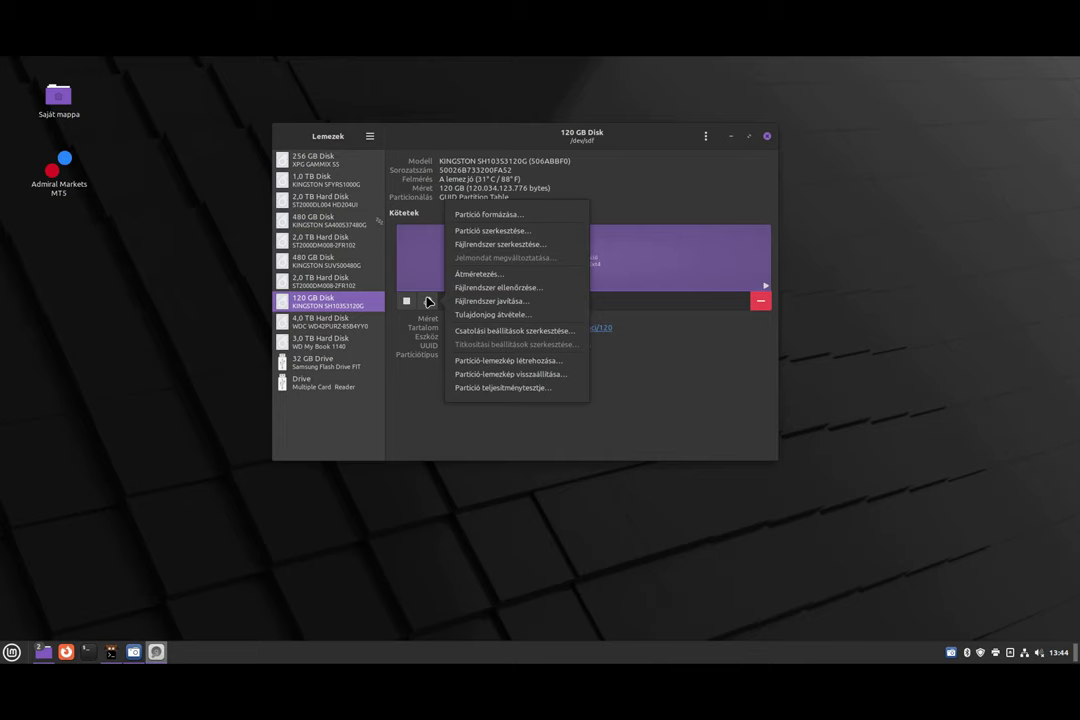
click(508, 332)
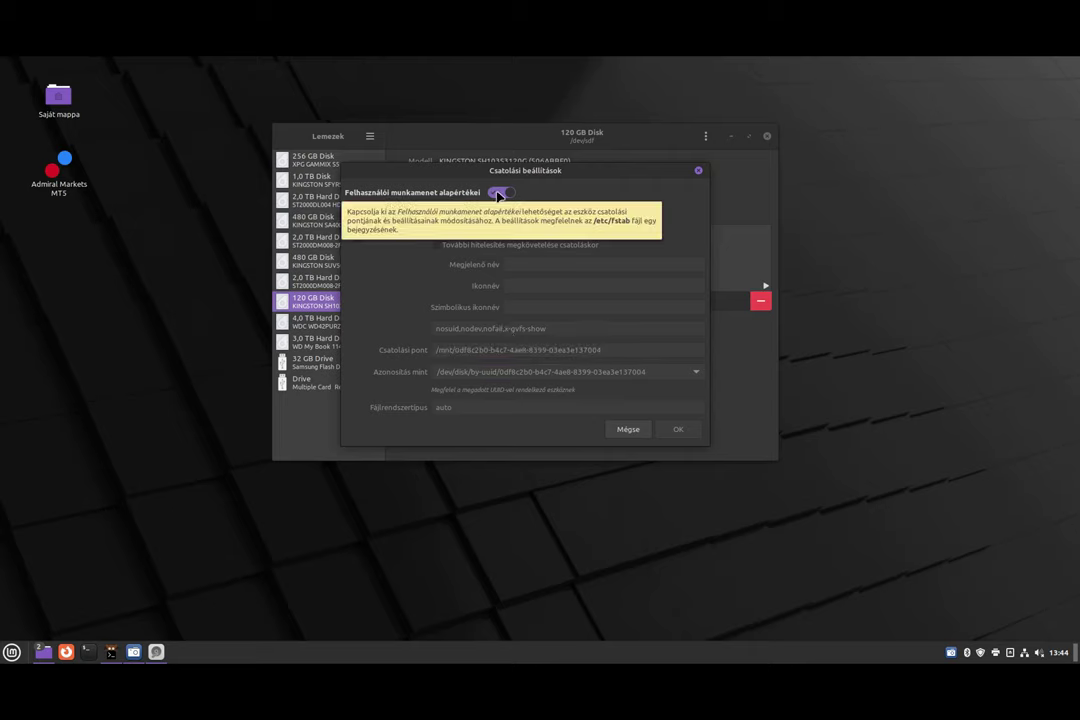
click(499, 193)
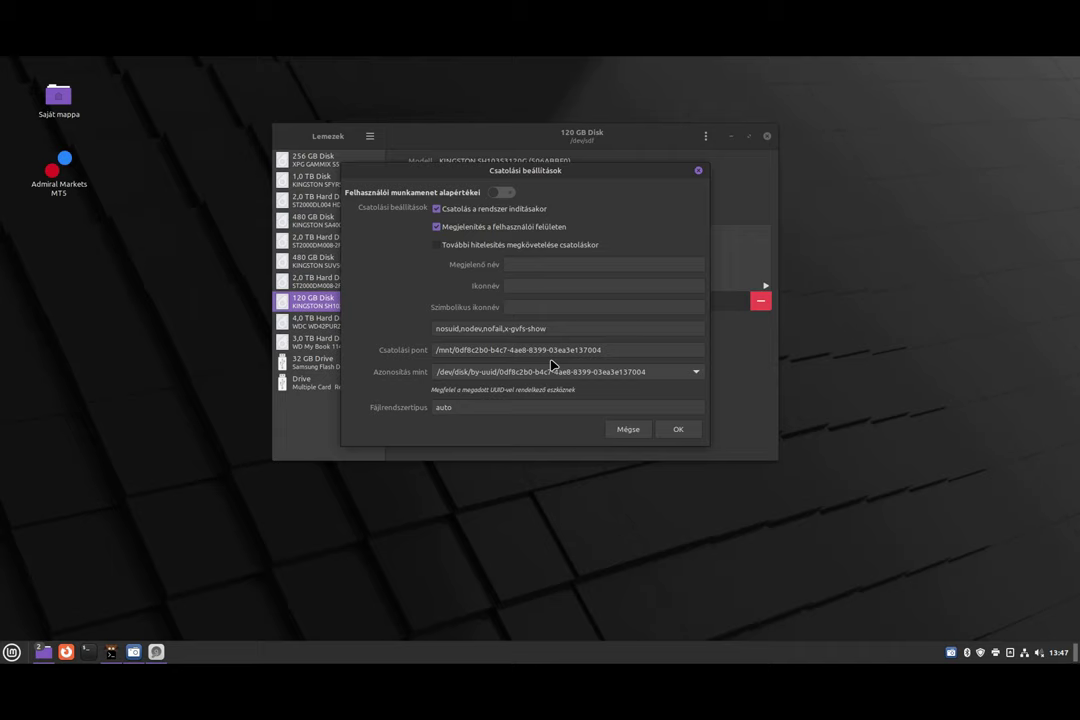
Clear the default /mnt path from the partition's mount point.
click(630, 350)
key(BackSpace)
key(BackSpace)
key(BackSpace)
key(BackSpace)
key(BackSpace)
key(BackSpace)
key(BackSpace)
key(BackSpace)
key(BackSpace)
key(BackSpace)
key(BackSpace)
key(BackSpace)
key(BackSpace)
key(BackSpace)
key(BackSpace)
key(BackSpace)
key(BackSpace)
key(BackSpace)
key(BackSpace)
key(BackSpace)
key(BackSpace)
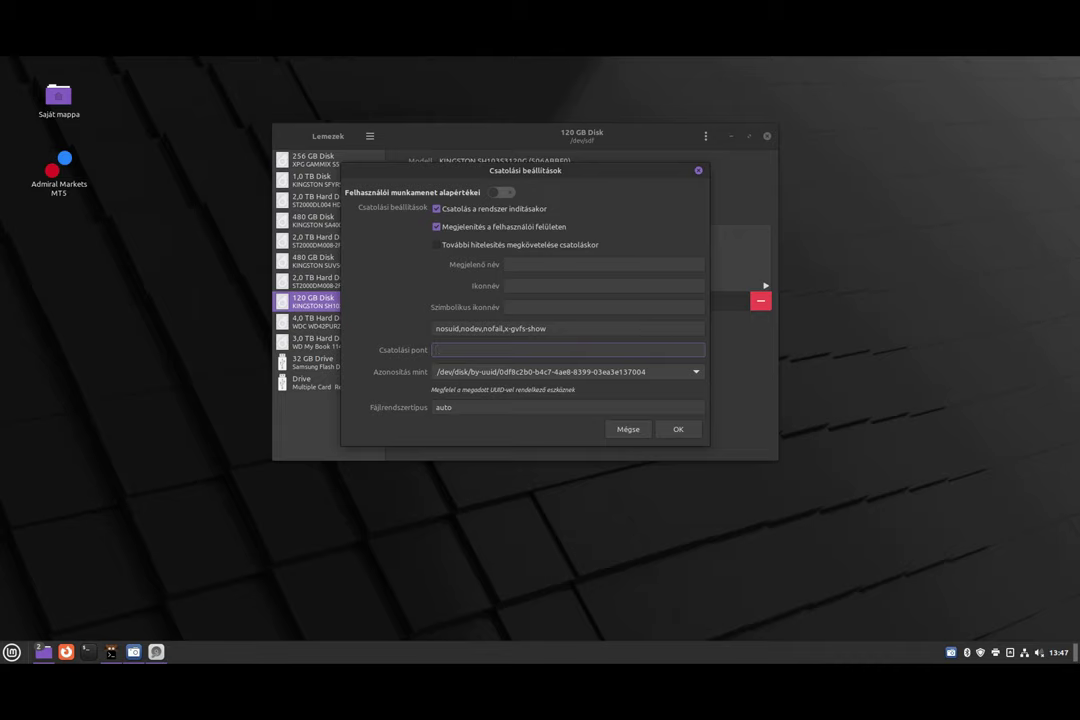
Examine the full path of the home folder's 120 subfolder in the file manager and return to the mount options.
drag(677, 354, 182, 180)
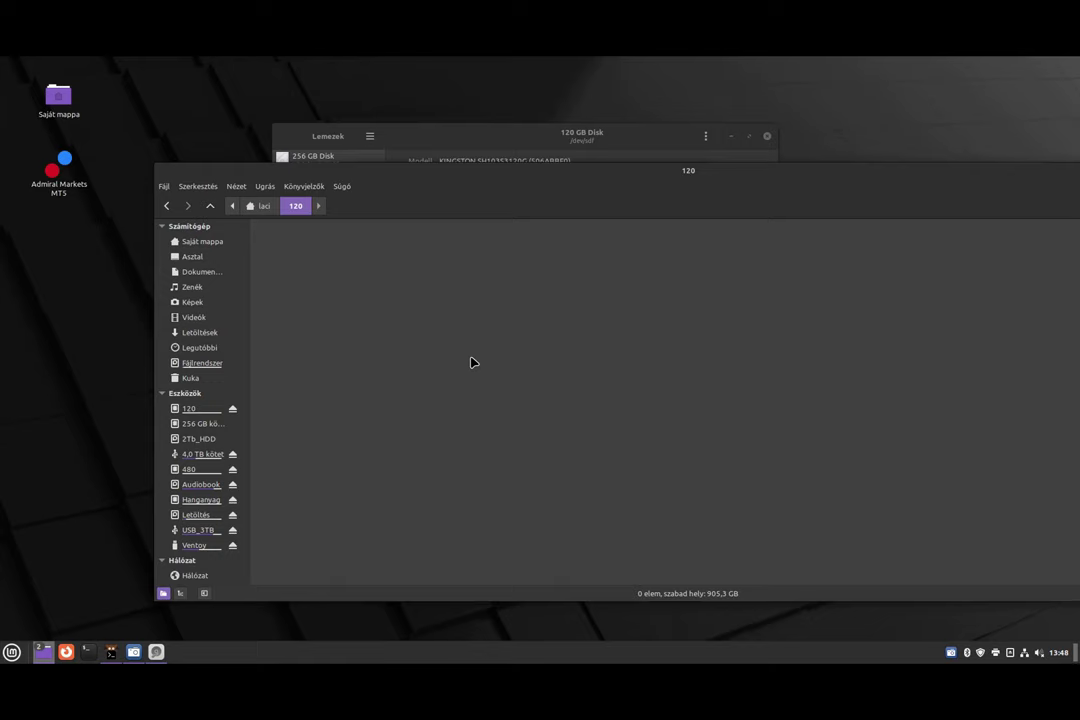
double_click(519, 170)
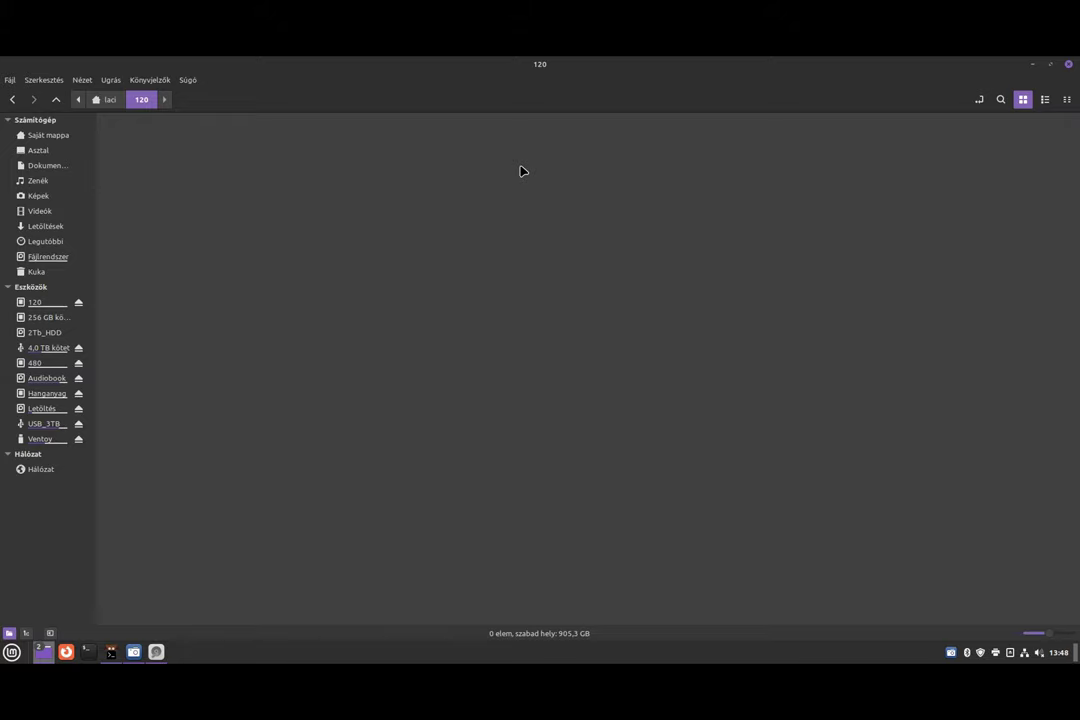
click(100, 100)
click(142, 101)
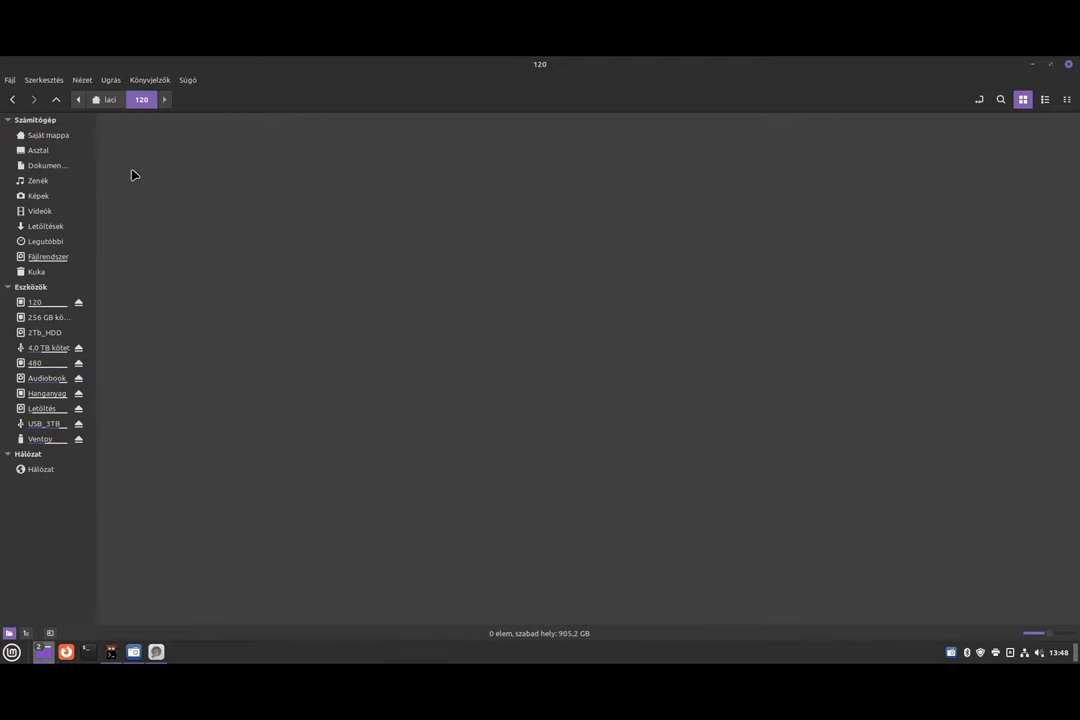
click(117, 100)
click(140, 101)
click(981, 100)
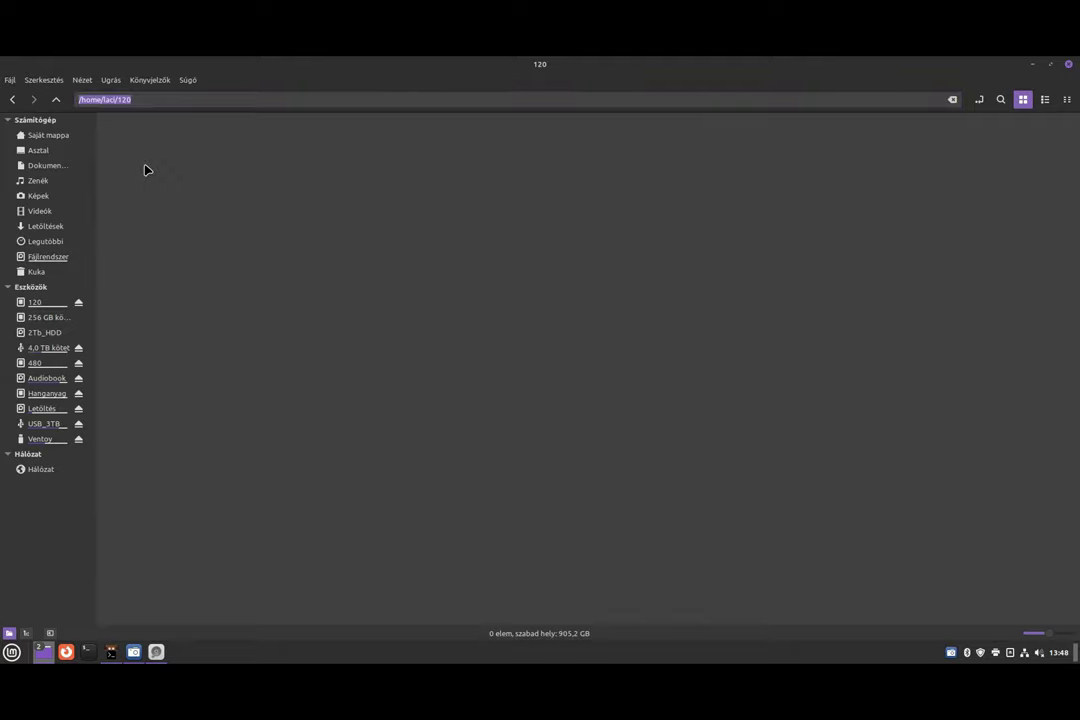
drag(174, 99, 70, 101)
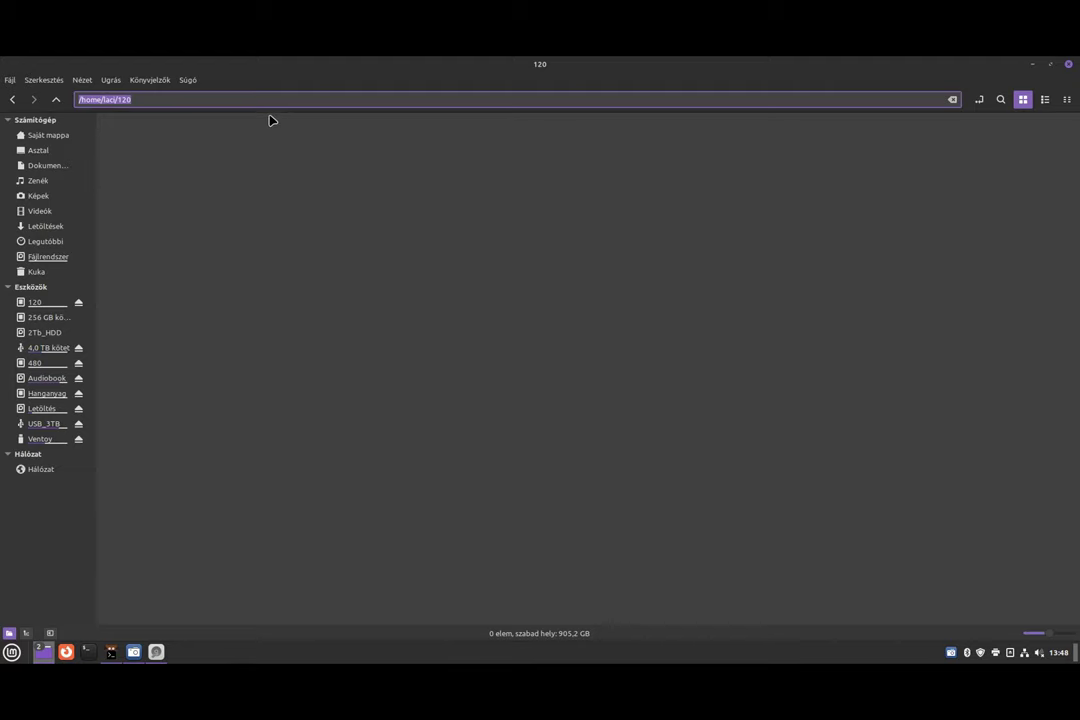
click(1034, 65)
Apply the mount options with the home folder's 120 subfolder as mount point, and authenticate with the account password.
drag(489, 350, 463, 349)
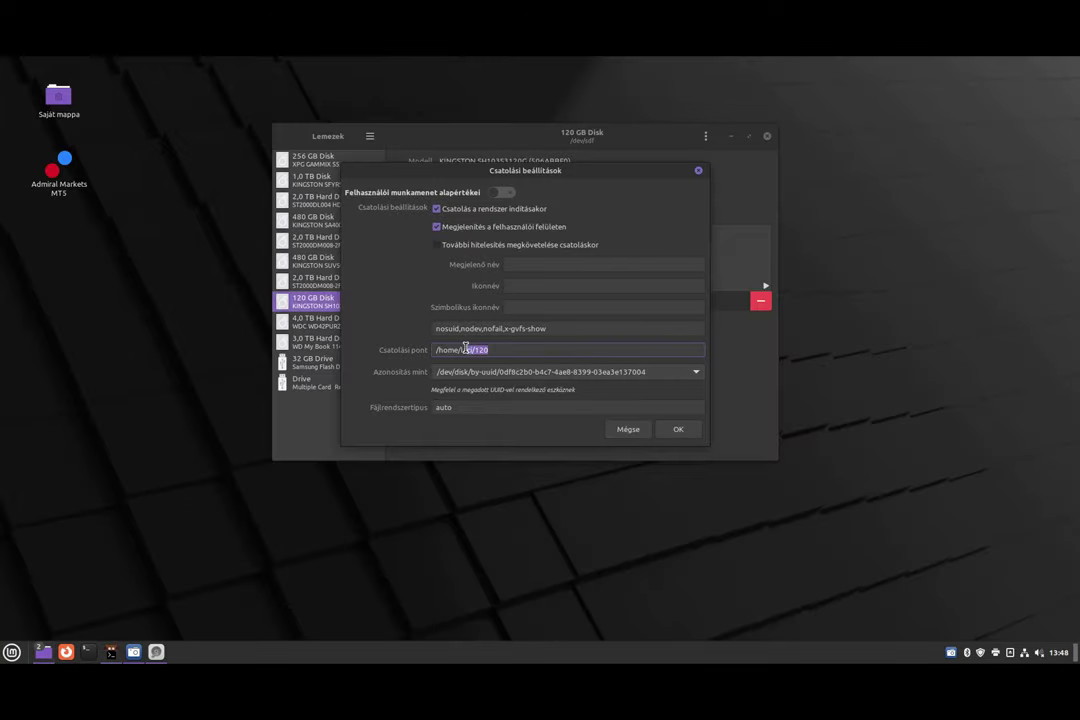
click(591, 350)
click(674, 428)
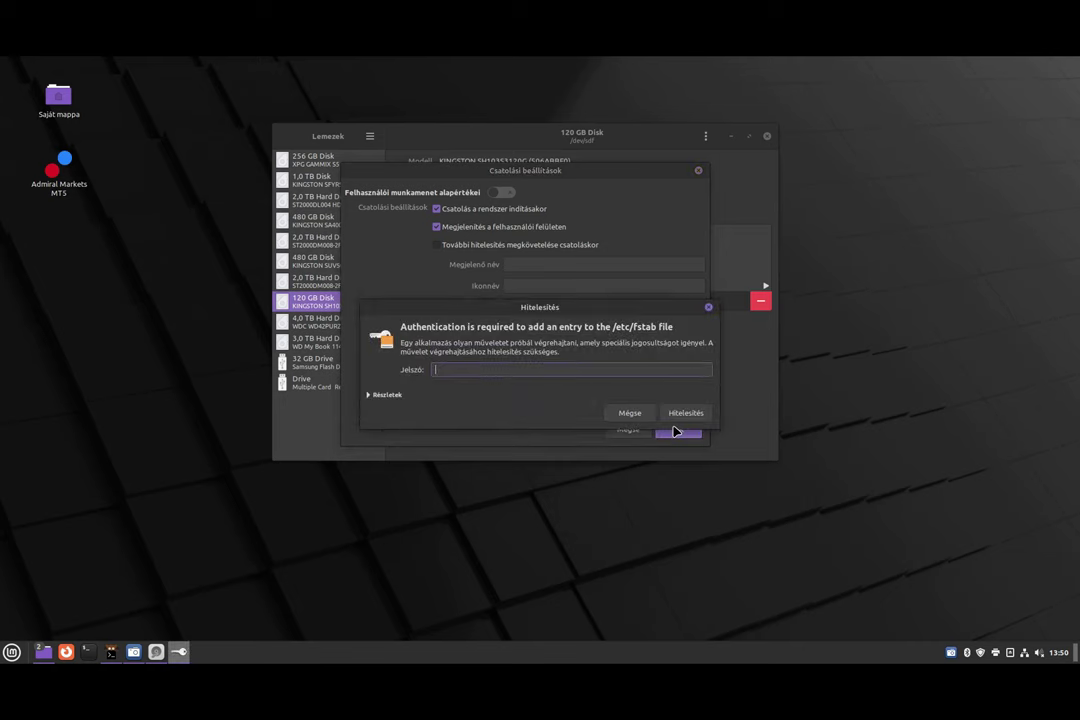
text(••••••)
click(674, 419)
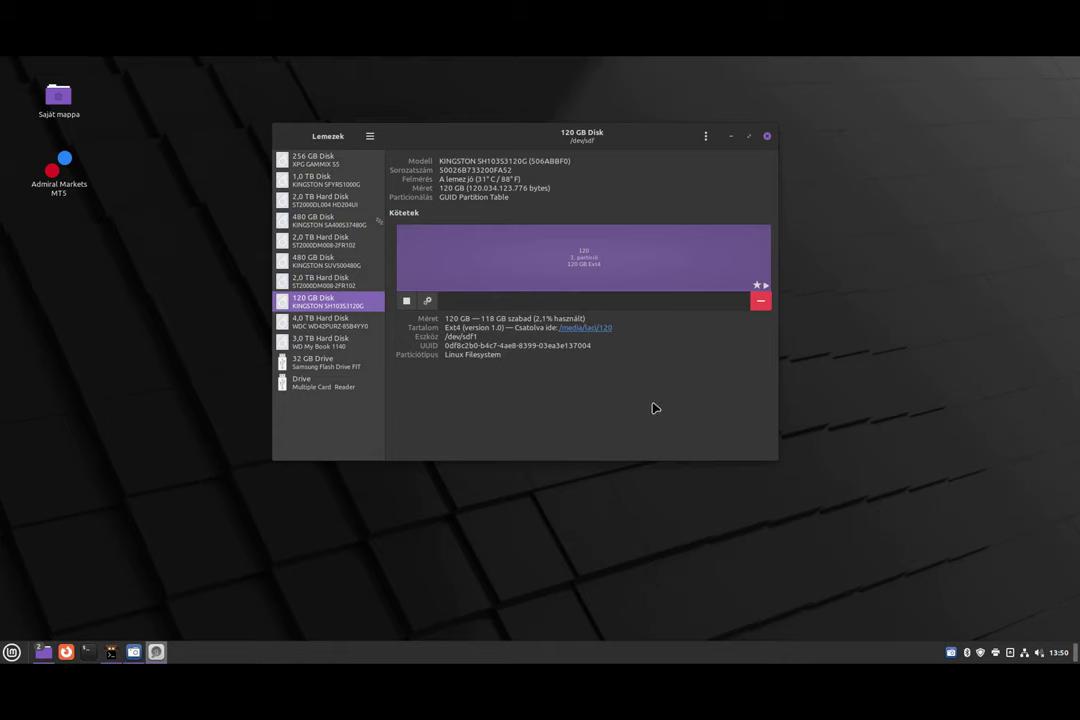
Unmount and remount the 120 GB partition, and check the 120 folder inside the home folder.
click(406, 301)
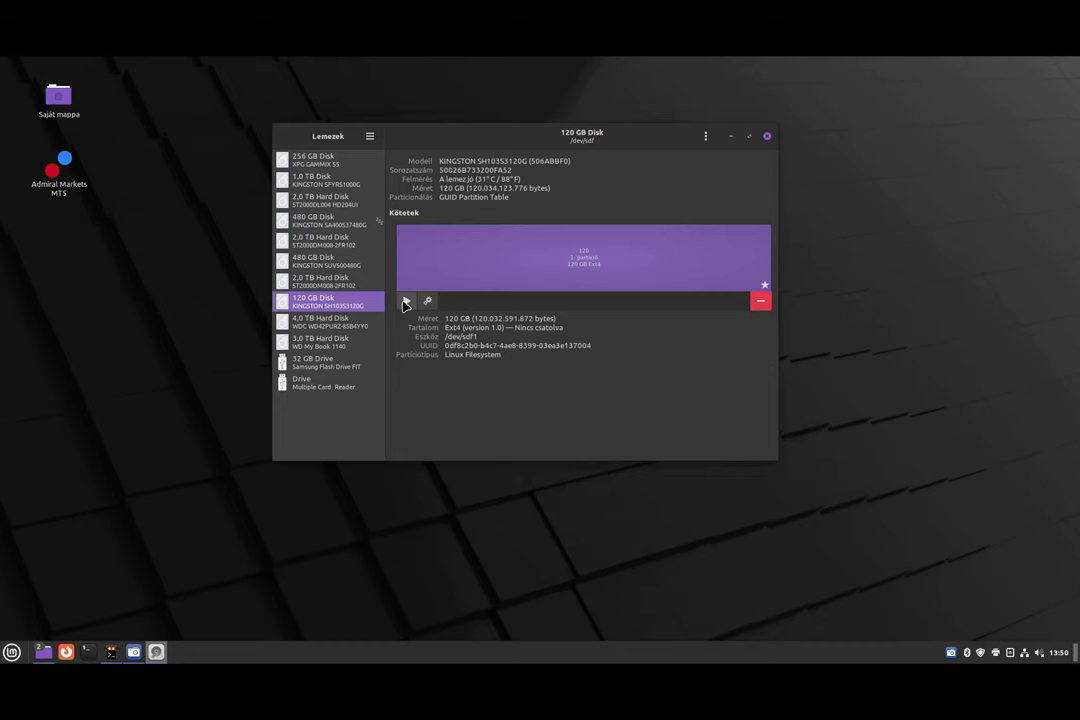
click(405, 302)
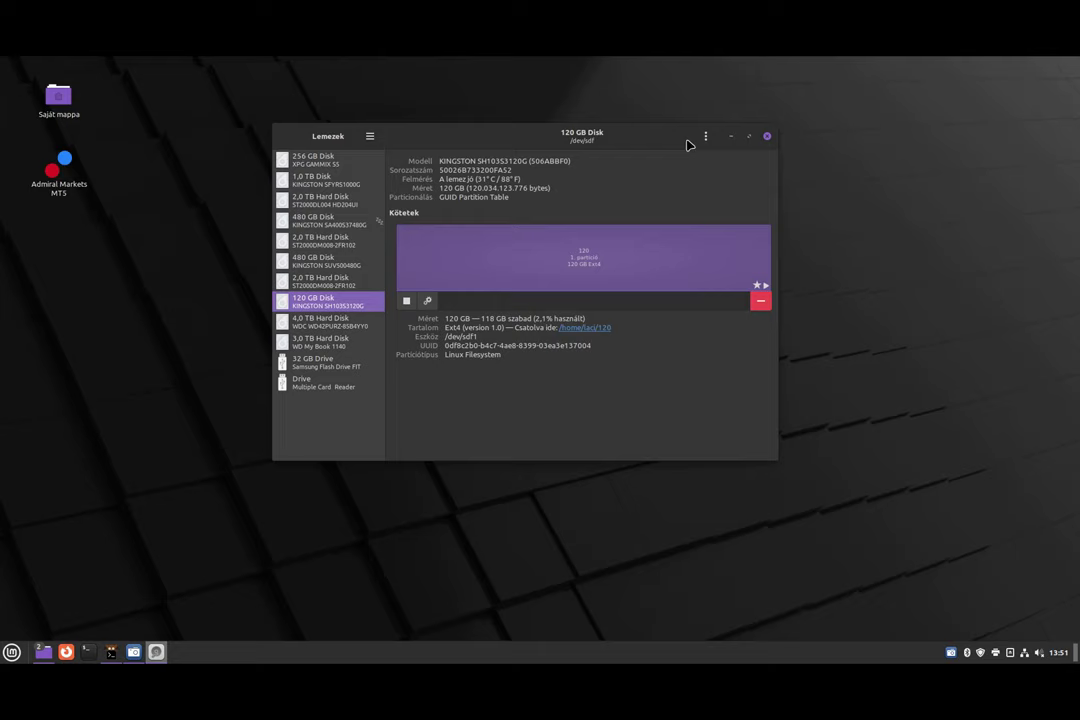
double_click(52, 90)
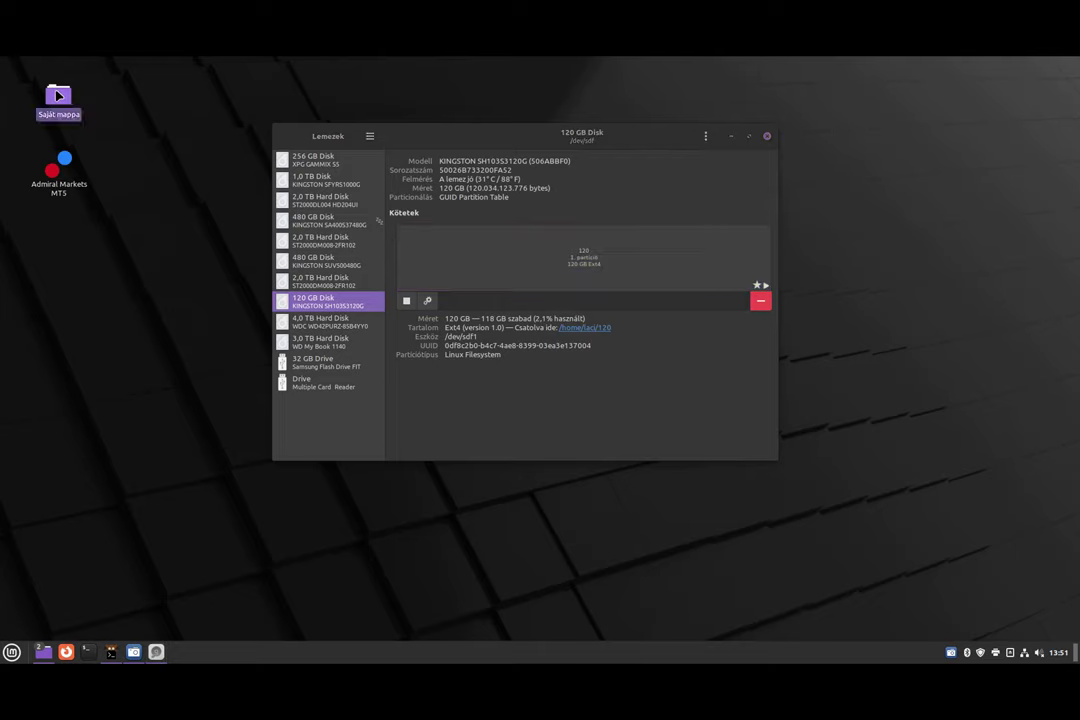
double_click(137, 142)
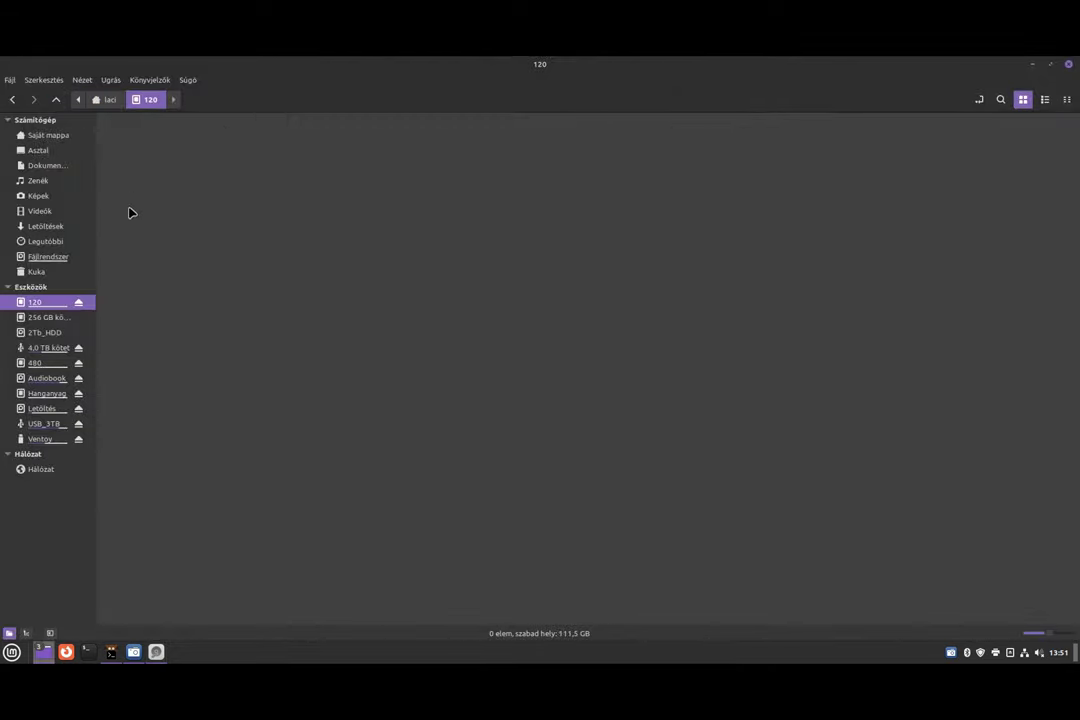
click(112, 102)
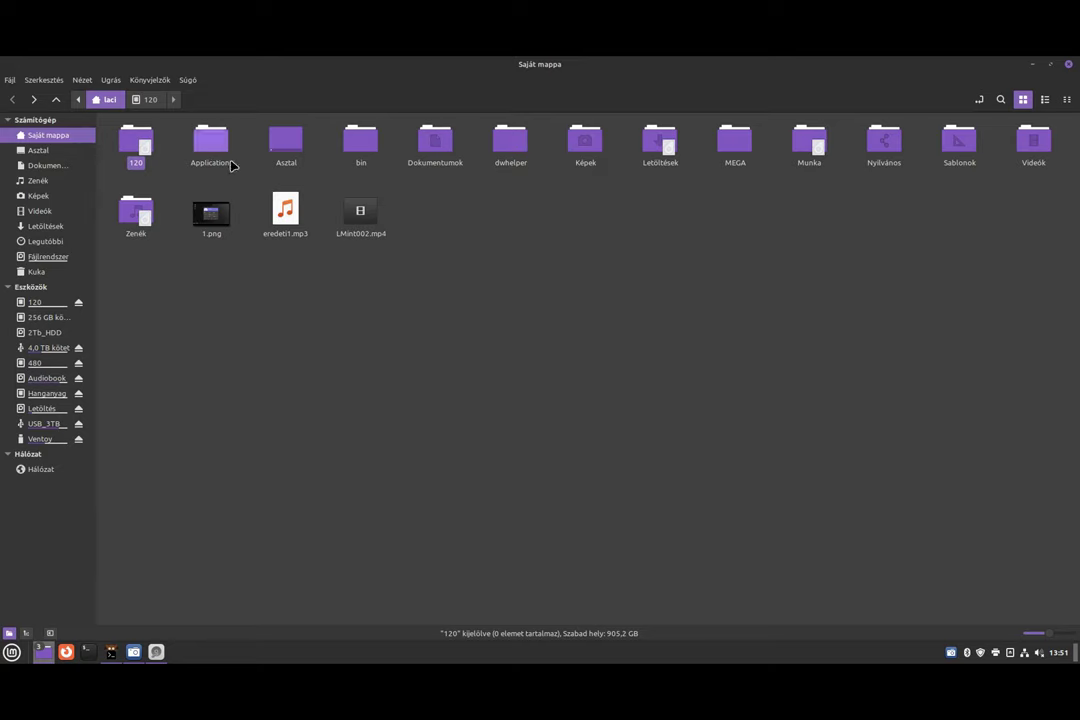
Create a new folder with the default name Névtelen mappa inside the 120 folder and minimize the file manager.
double_click(130, 147)
right_click(237, 226)
click(249, 231)
click(198, 215)
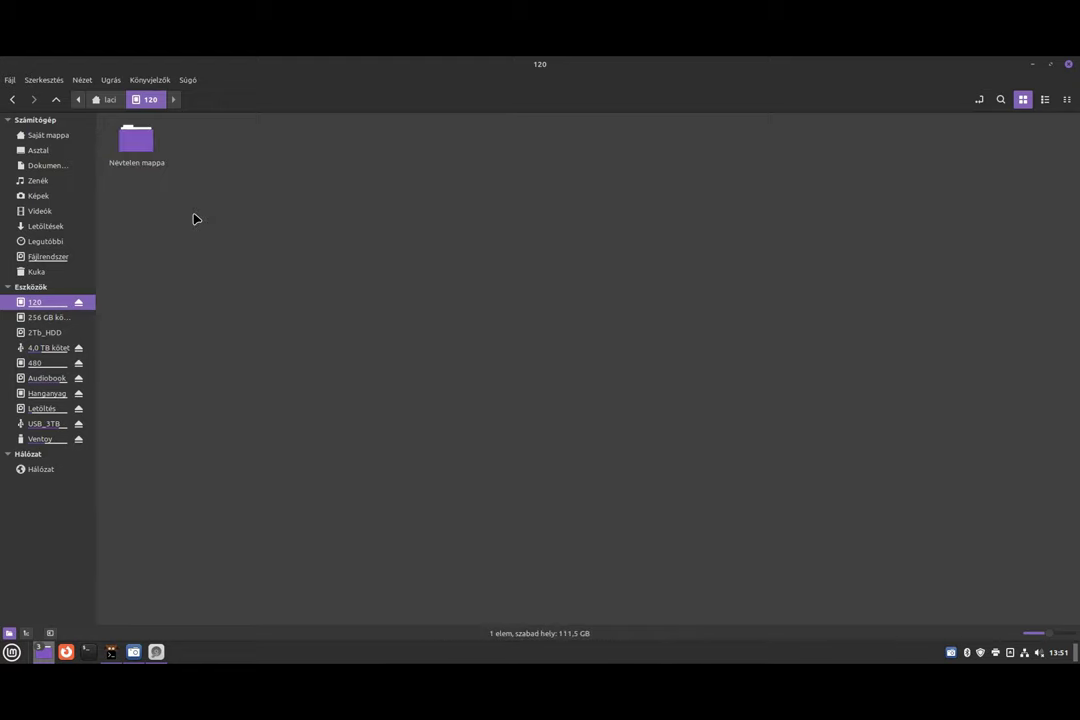
click(1032, 64)
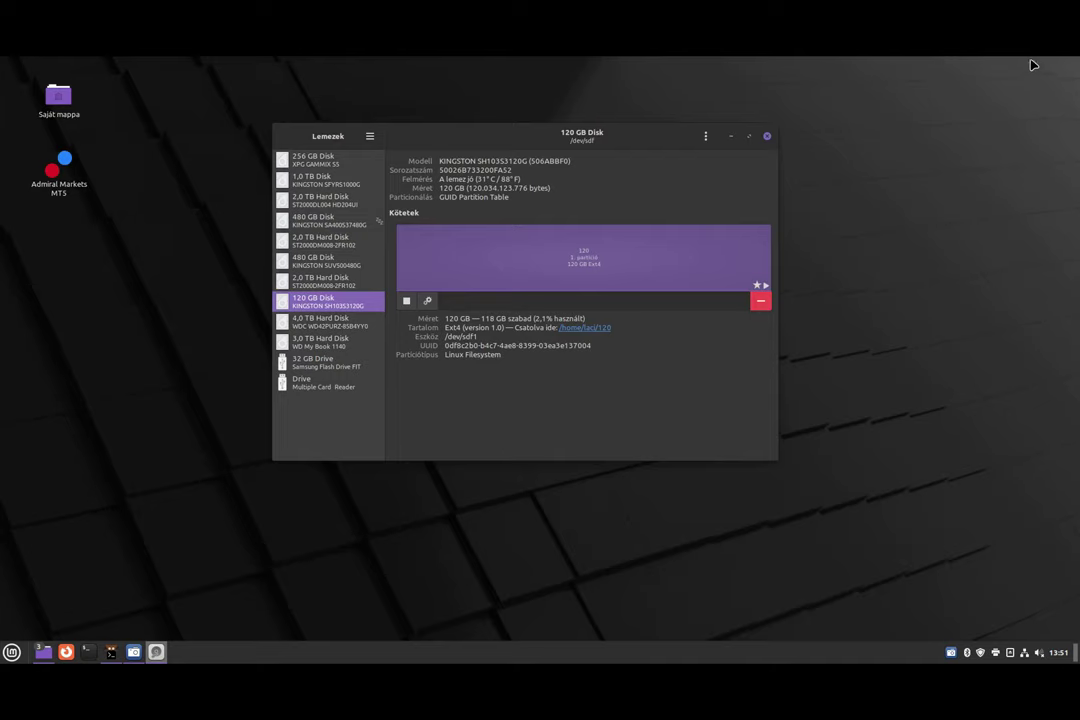
Examine the SMART data and attributes of the 120 GB disk, and close them without starting a self-test.
click(705, 136)
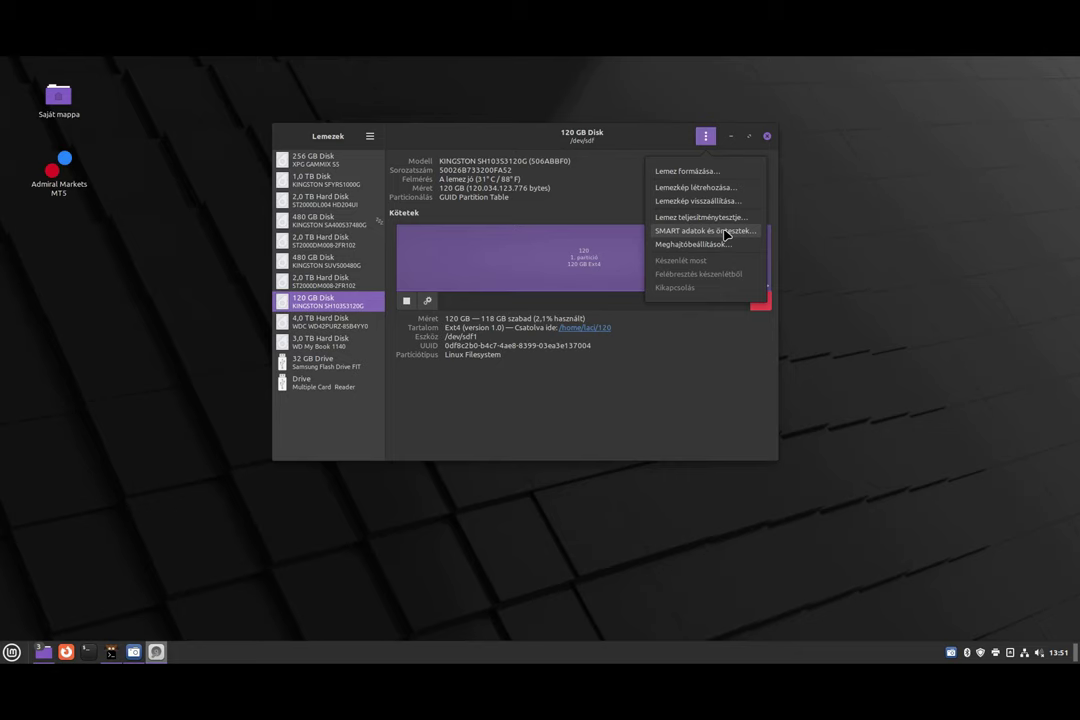
click(726, 233)
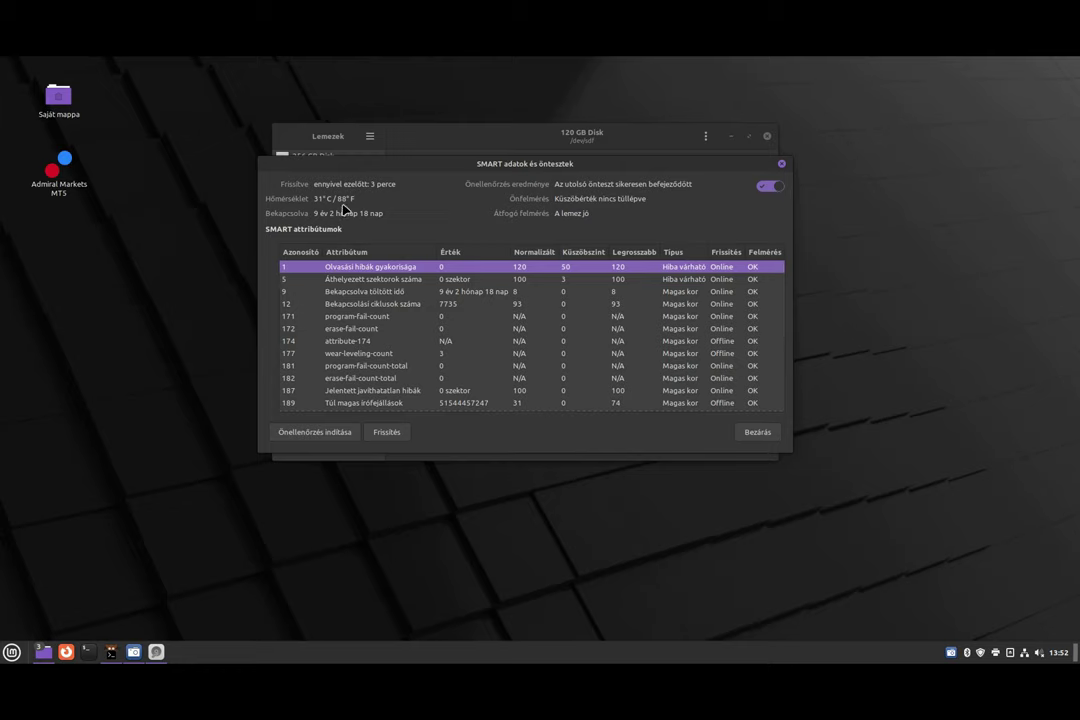
scroll(436, 330, down, 5)
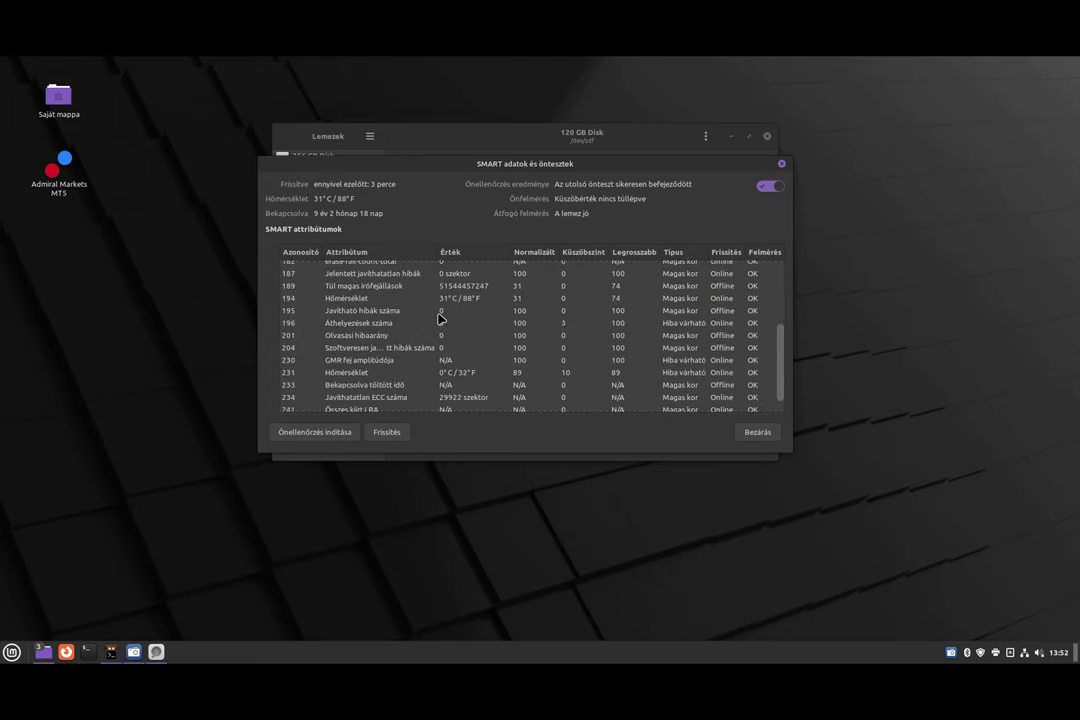
scroll(438, 316, up, 5)
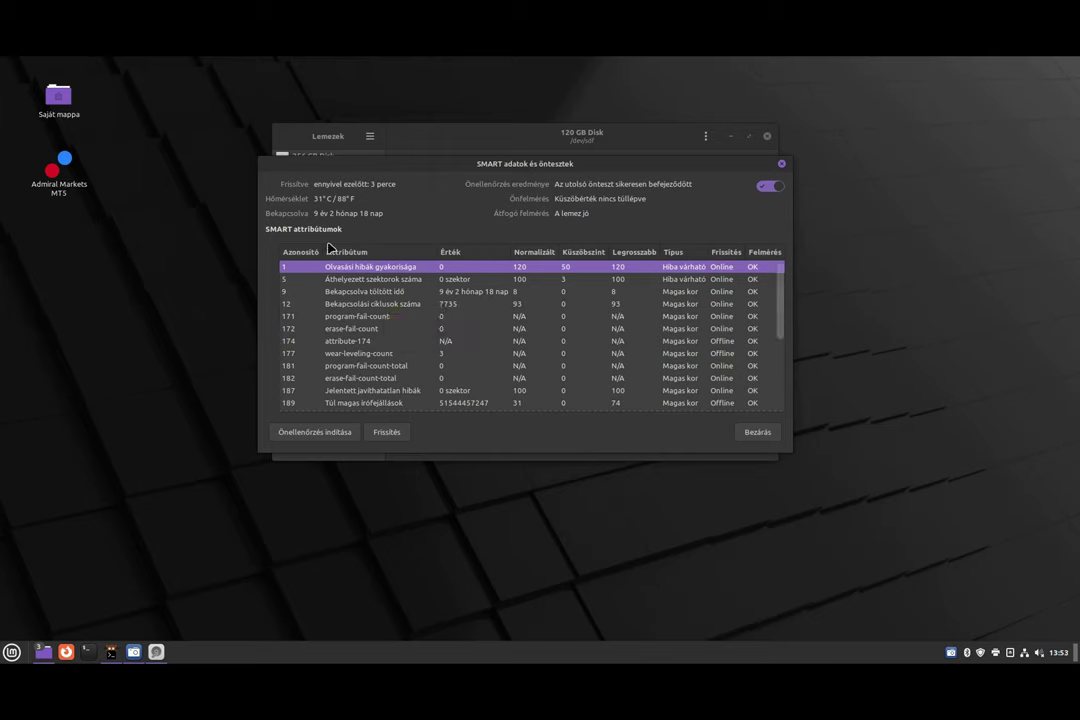
click(784, 164)
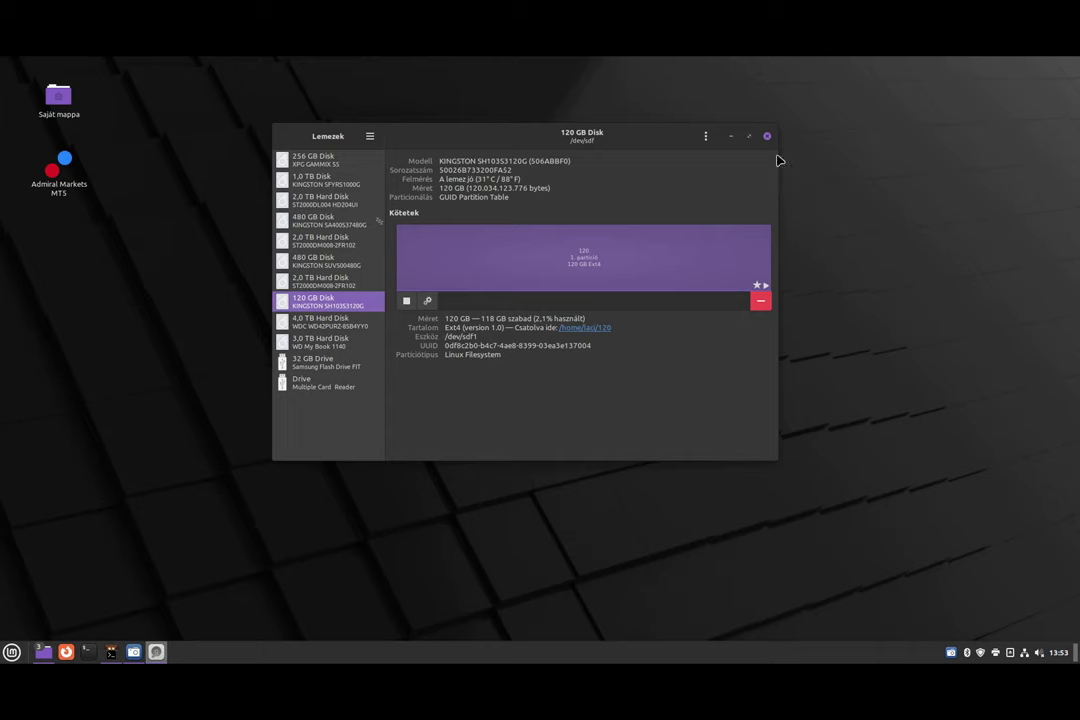
View the APM power management options in the 120 GB disk's drive settings, switching them on and back off.
click(705, 135)
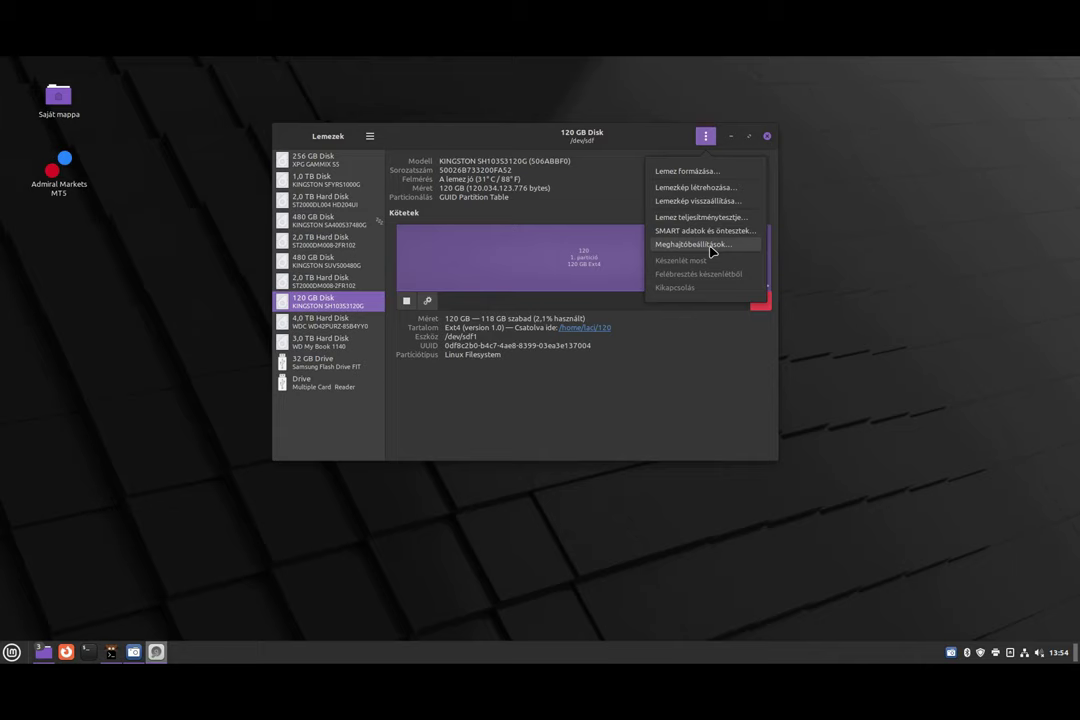
click(712, 251)
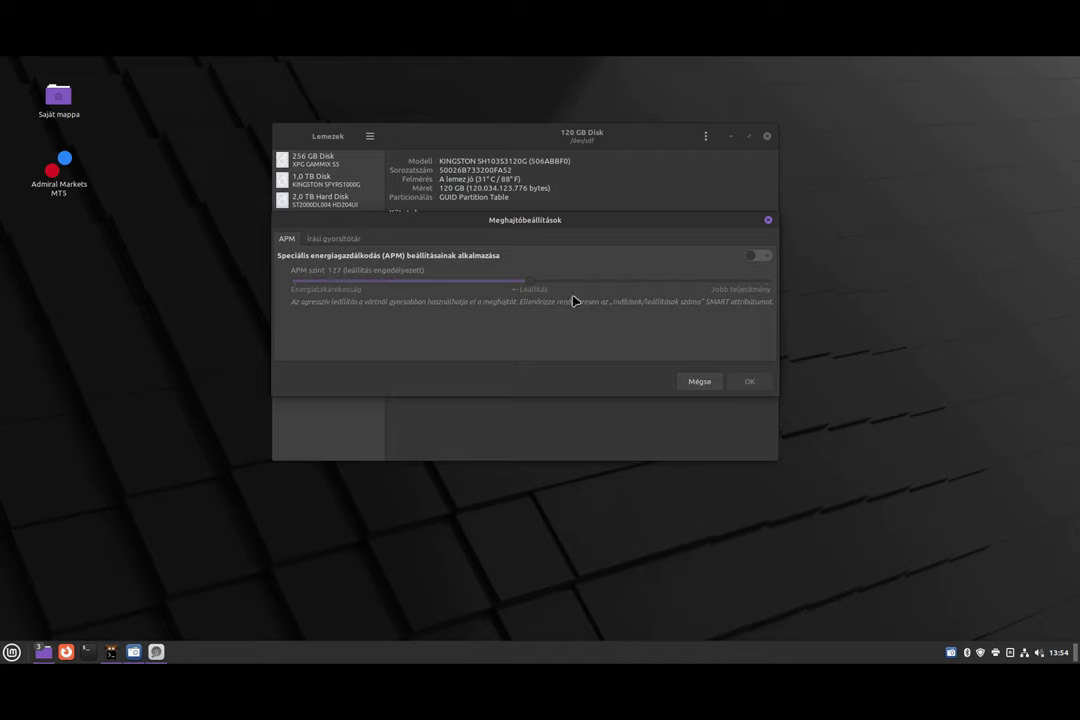
click(761, 256)
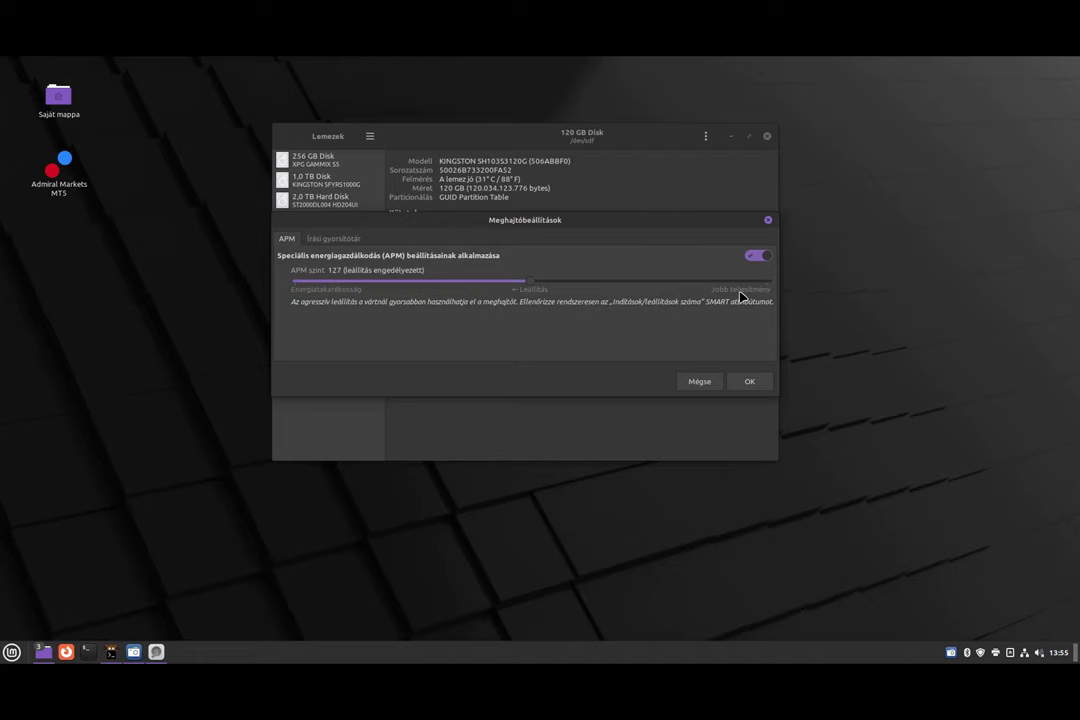
click(757, 255)
View the write cache options in the drive settings, switching them on and back off with the cache left set to enabled.
click(355, 238)
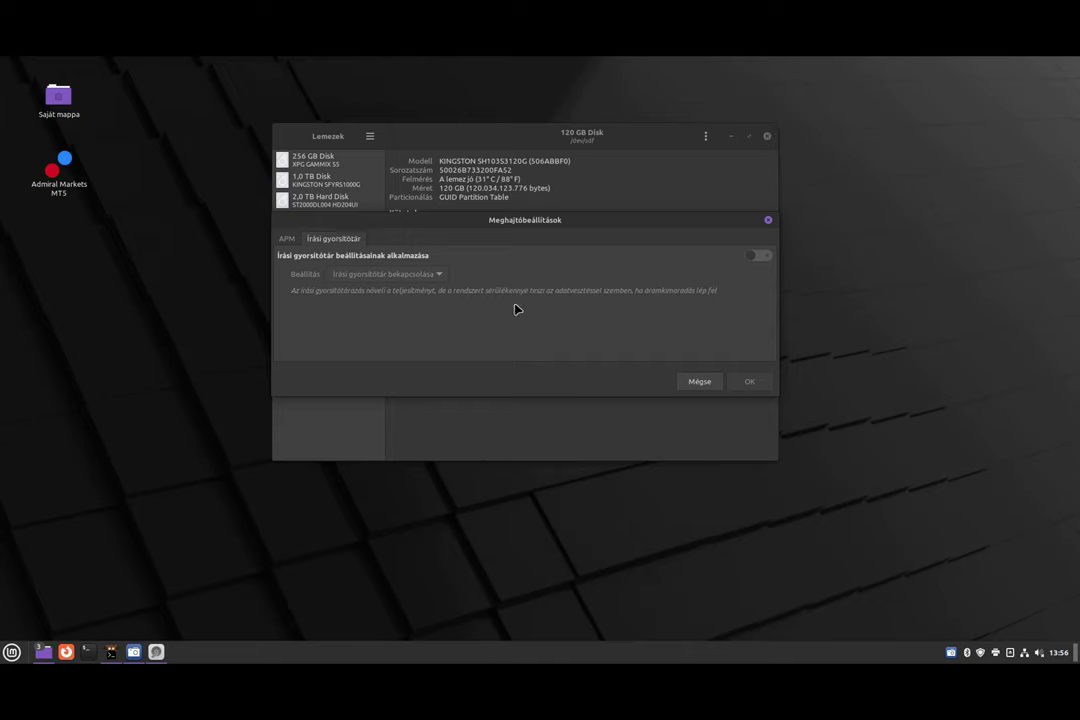
click(765, 256)
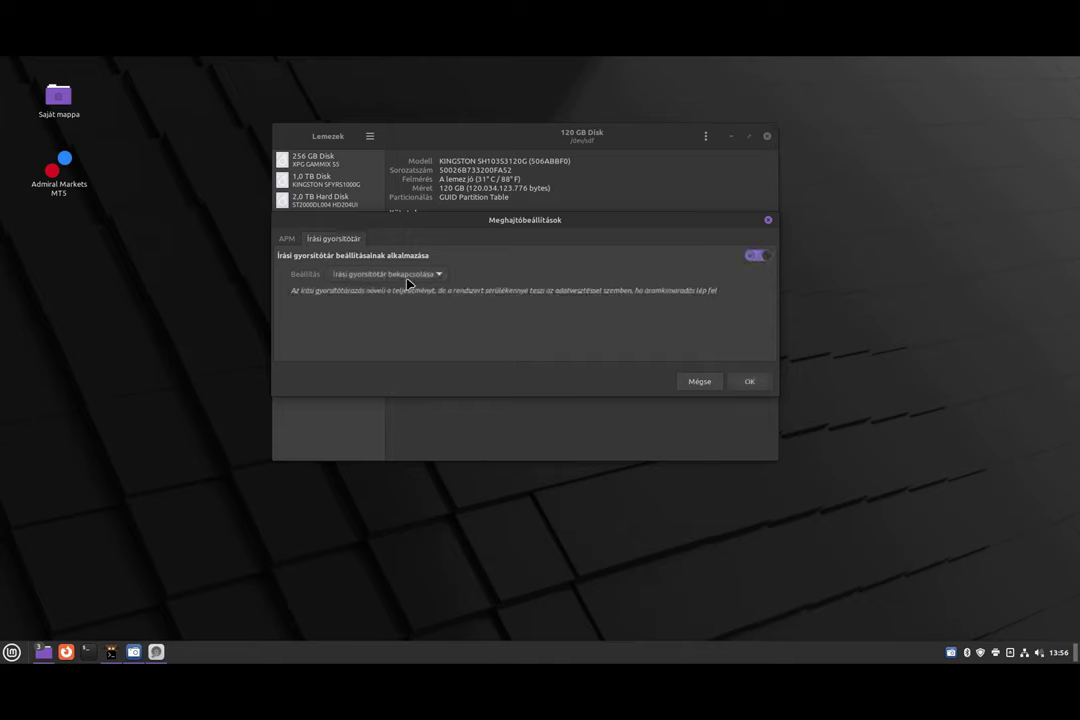
click(377, 271)
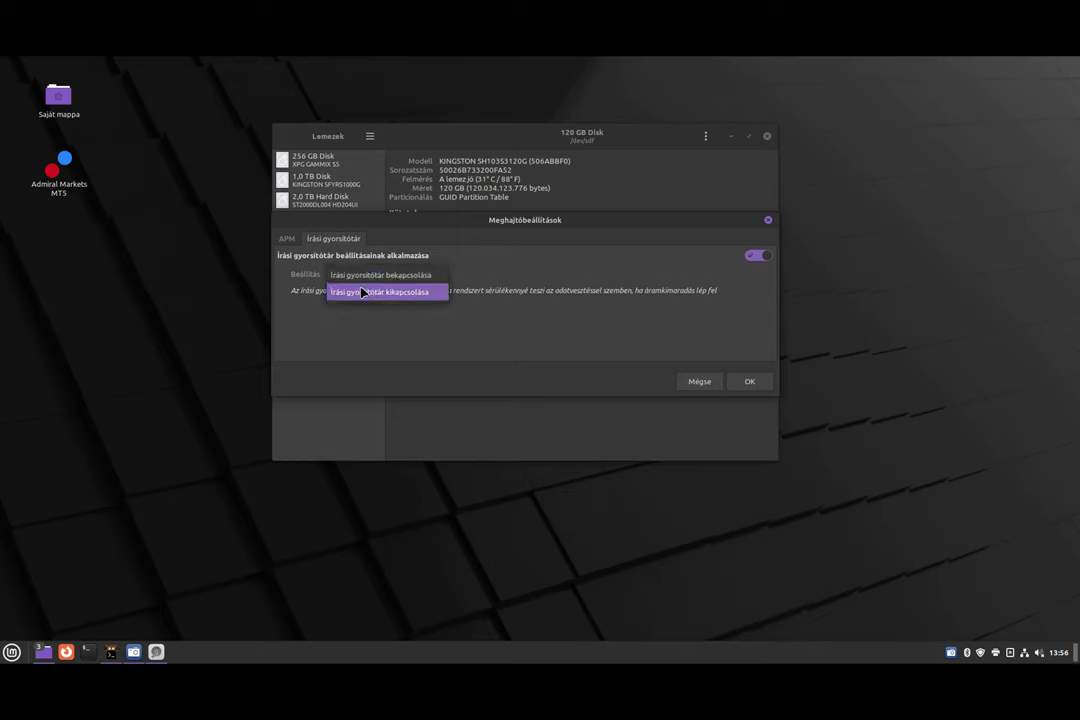
click(377, 278)
click(755, 258)
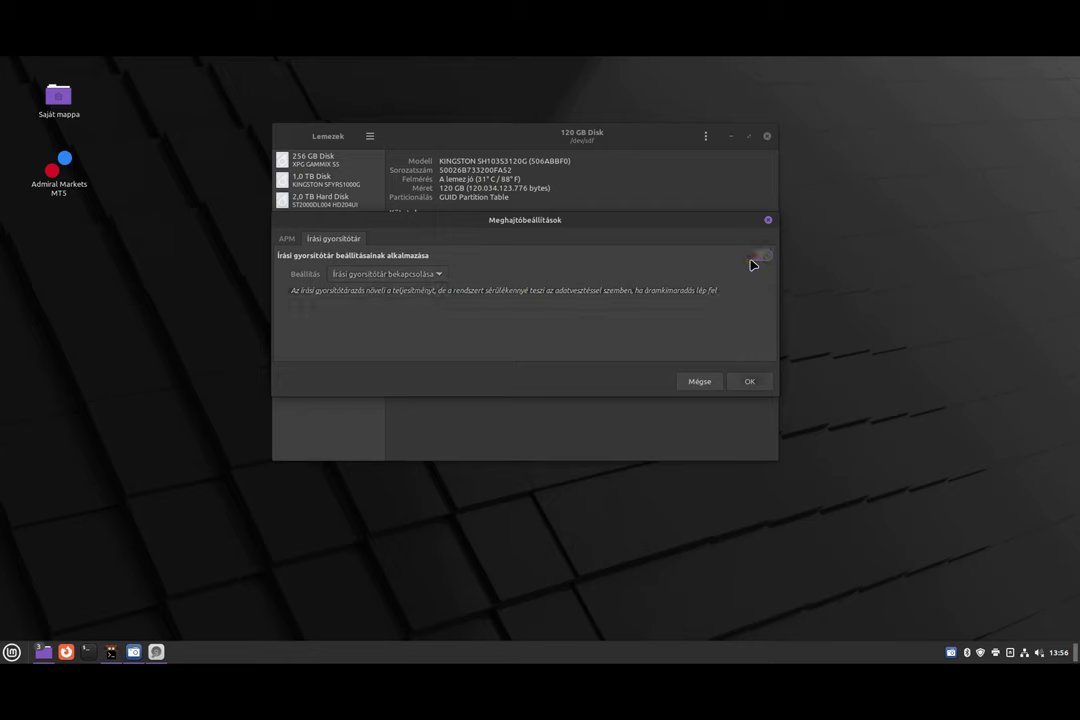